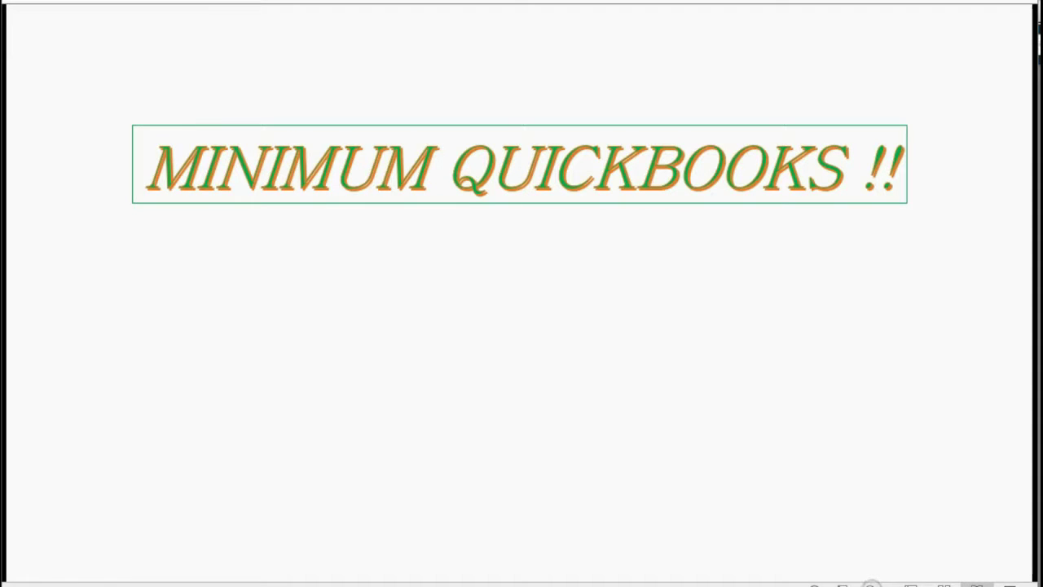
left_click(872, 584)
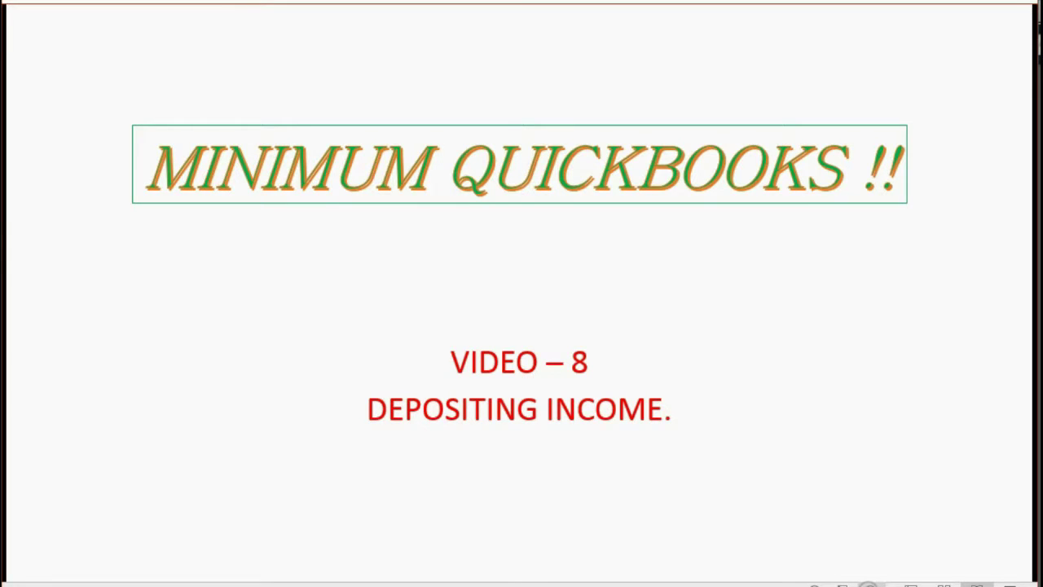
key("Right")
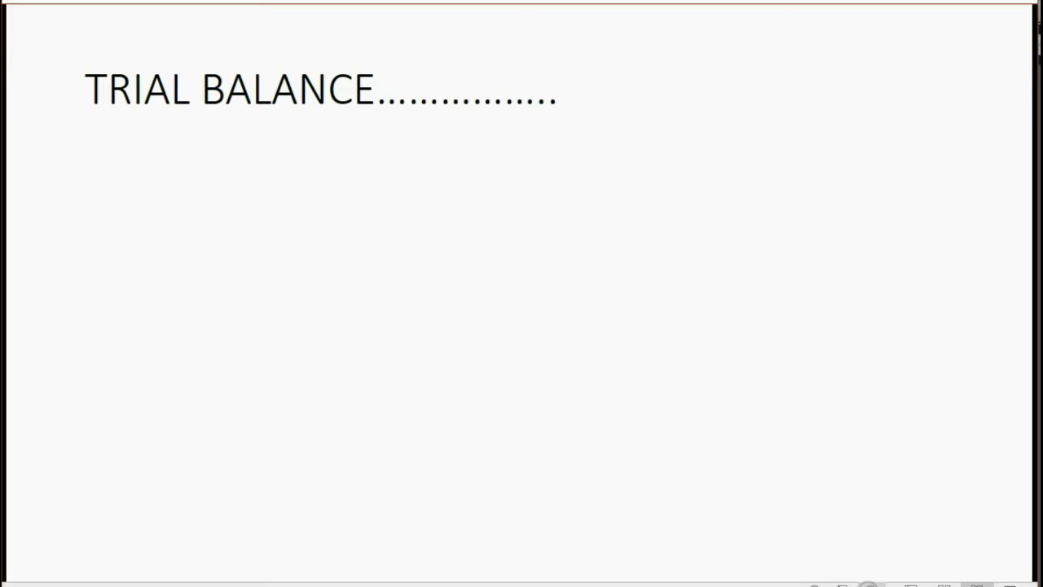
key("Right")
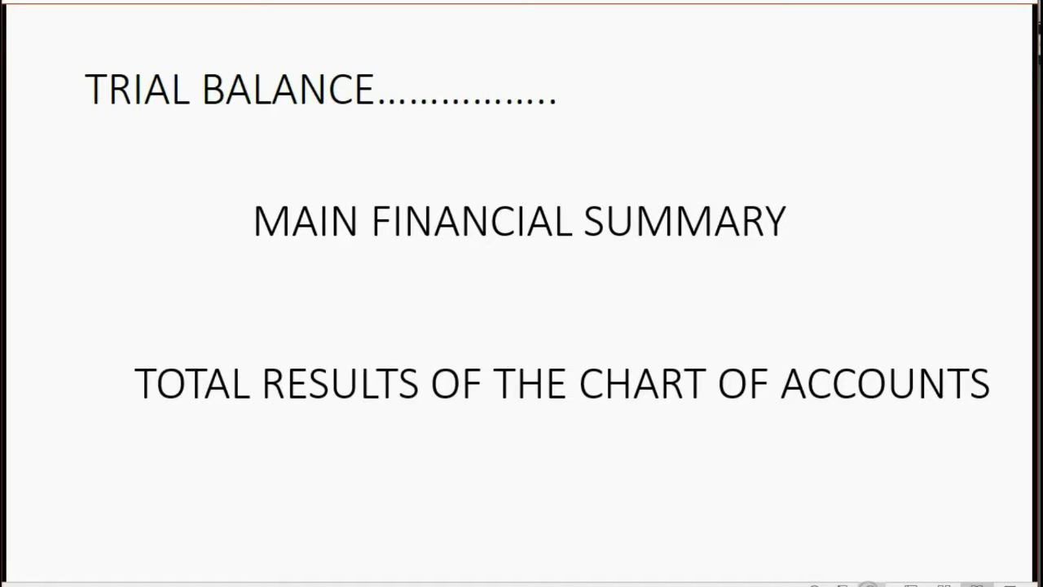
Switch to QuickBooks and examine the account types in the Chart of Accounts, including credit card, equity, income and expense accounts
left_click(950, 10)
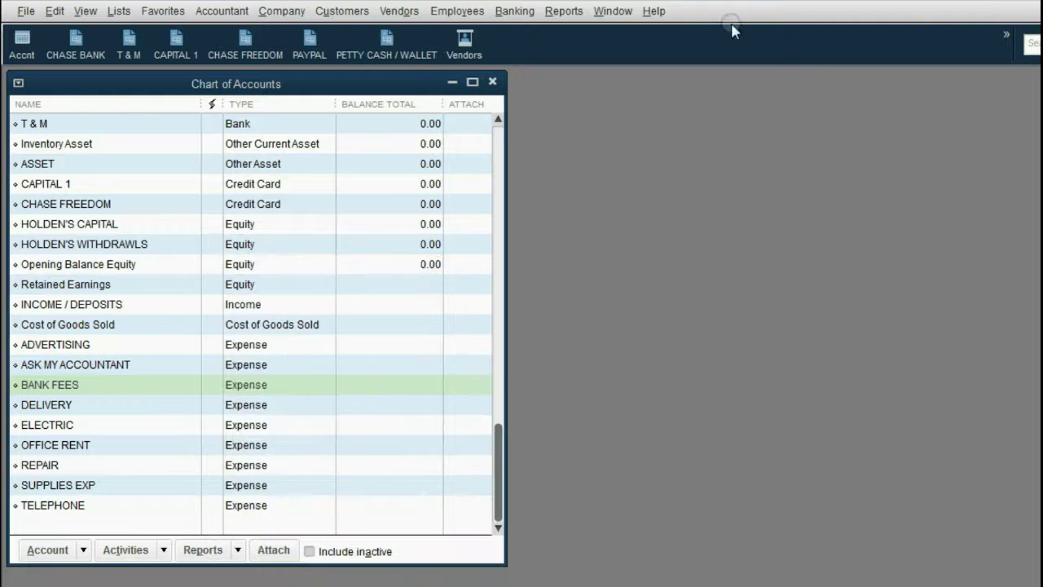
left_click(360, 81)
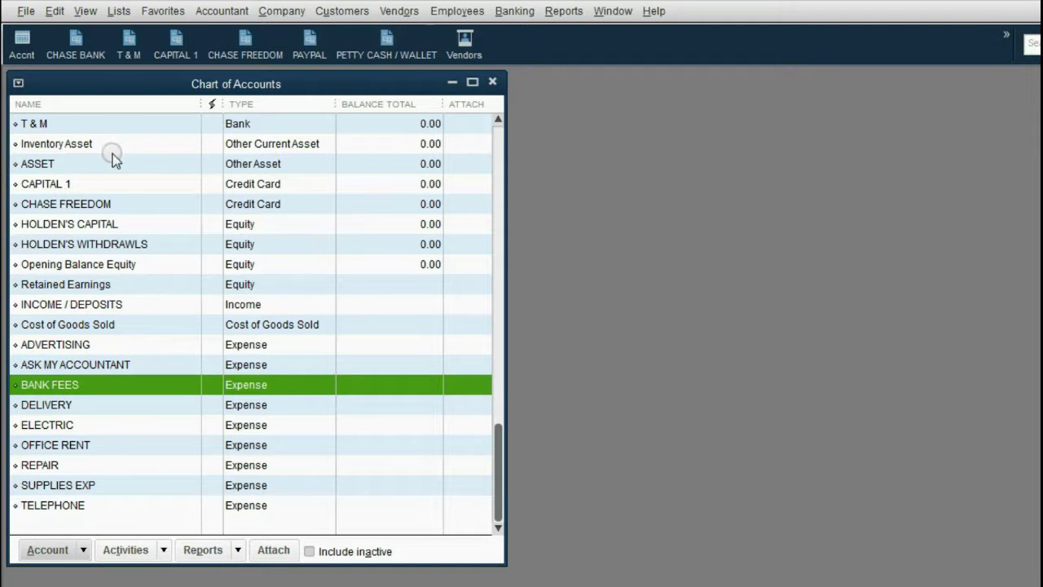
left_click(67, 187)
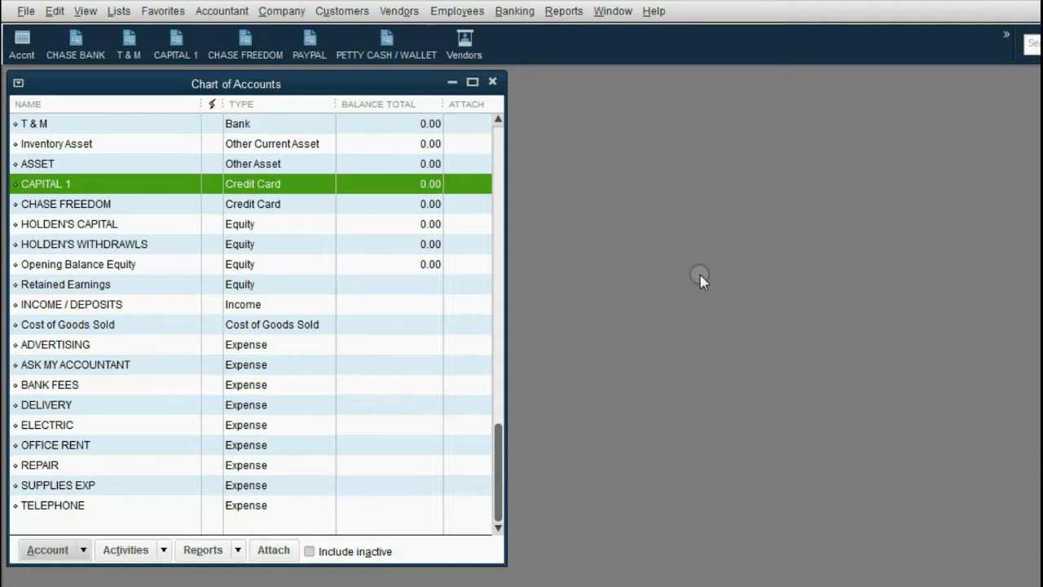
left_click(57, 243)
left_click(46, 304)
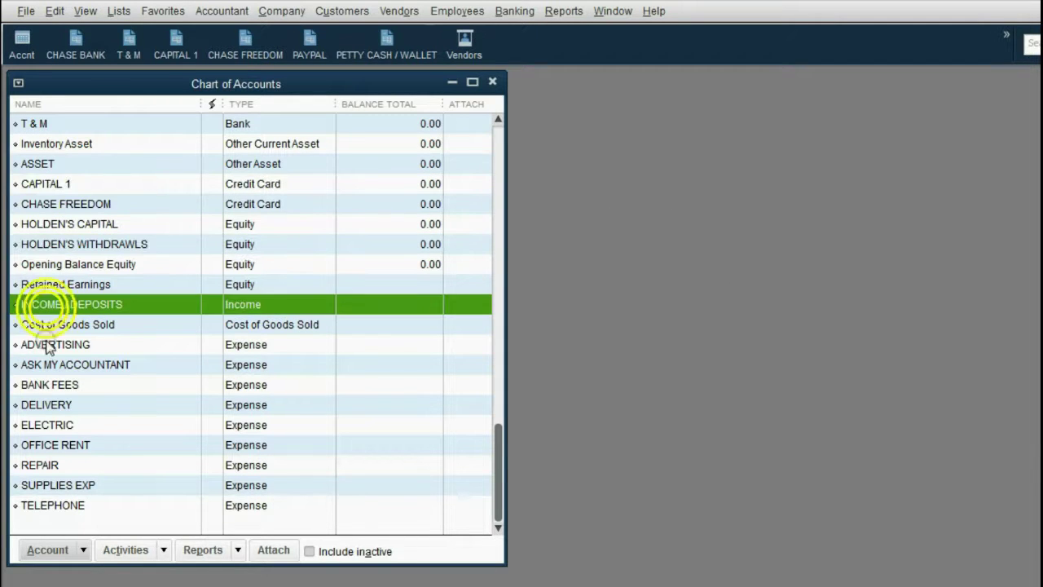
left_click(40, 346)
left_click(44, 367)
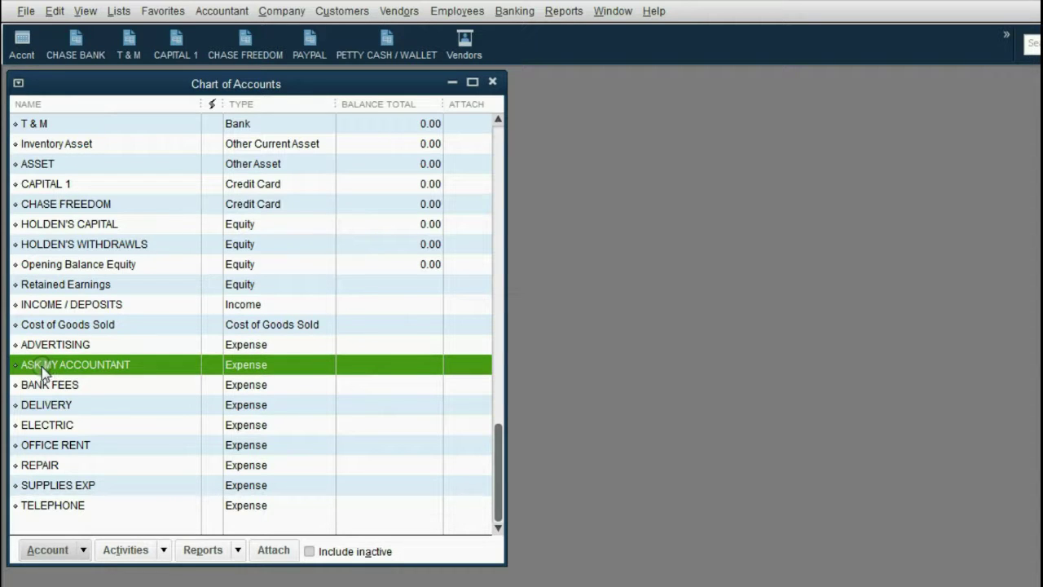
left_click(246, 368)
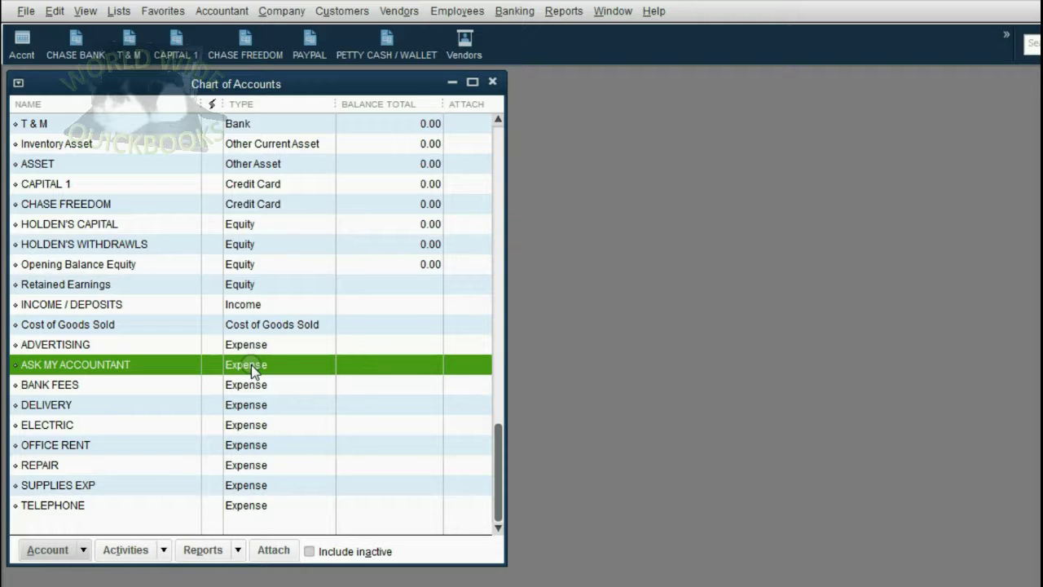
Open the Trial Balance report from the accountant and tax reports and reposition its window
left_click(561, 22)
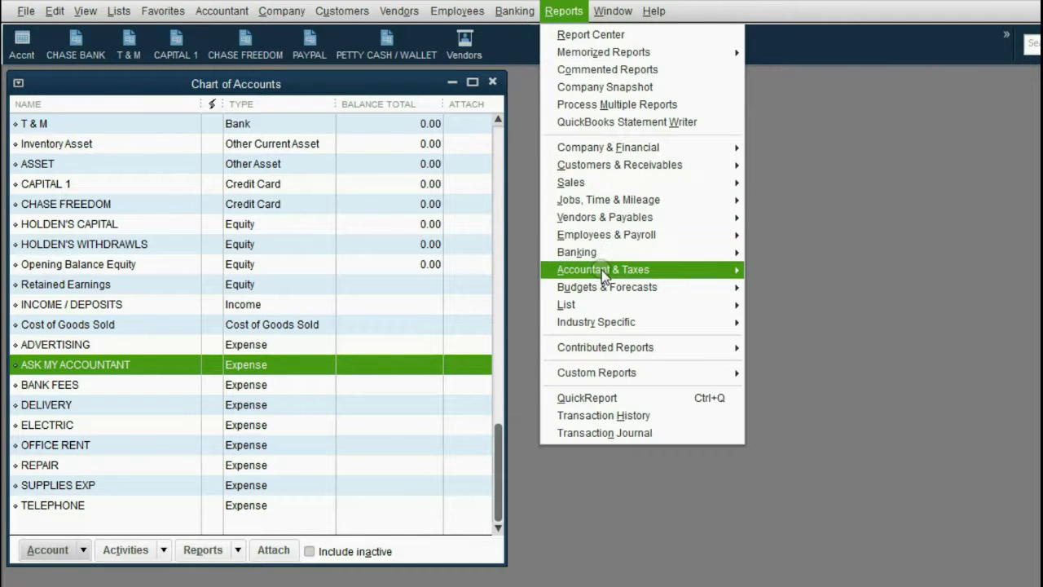
mouse_move(604, 273)
left_click(788, 287)
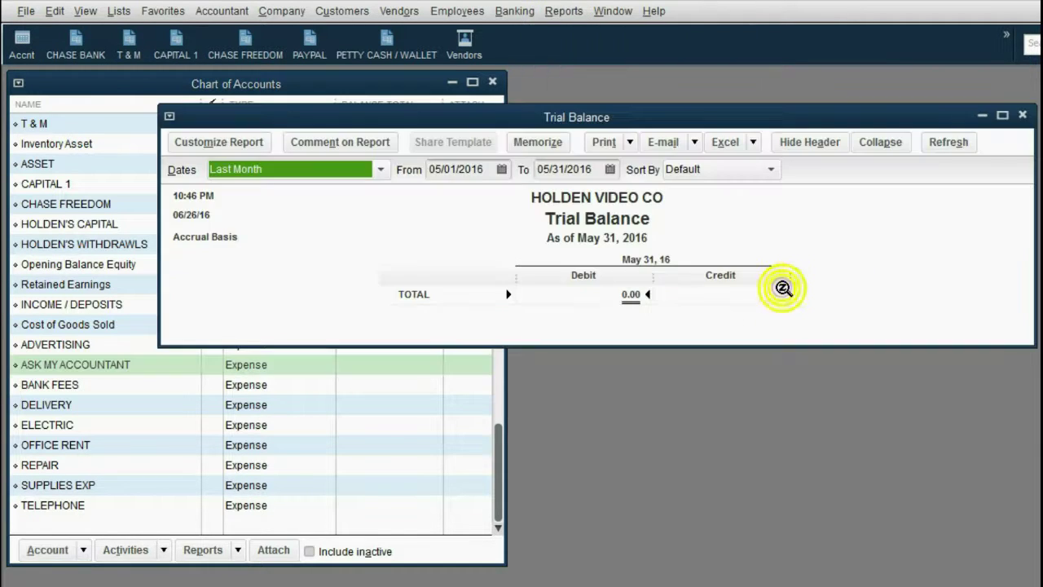
left_click_drag(693, 126, 566, 150)
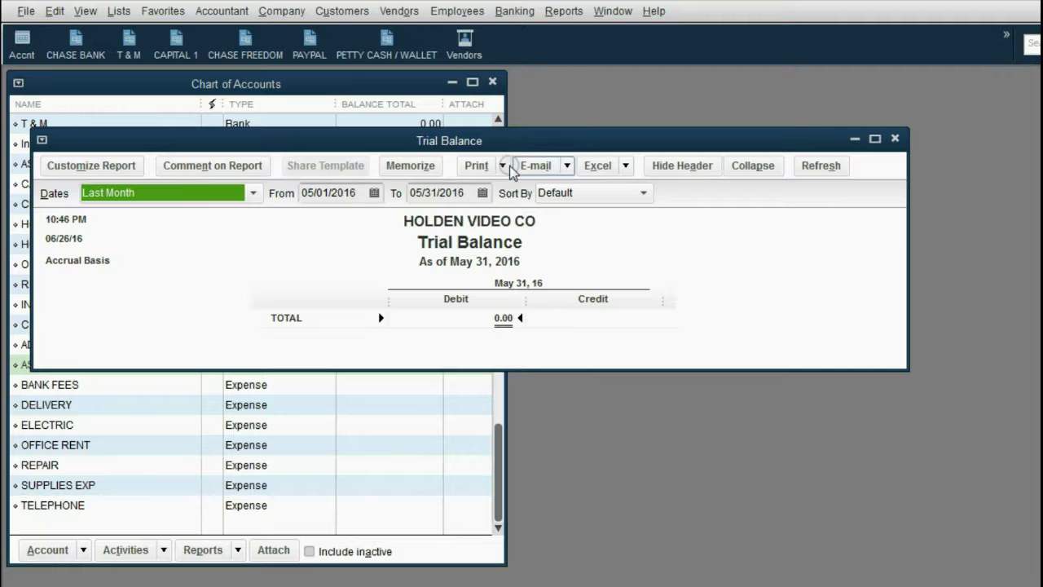
Set the Trial Balance report's date range to All
left_click(336, 192)
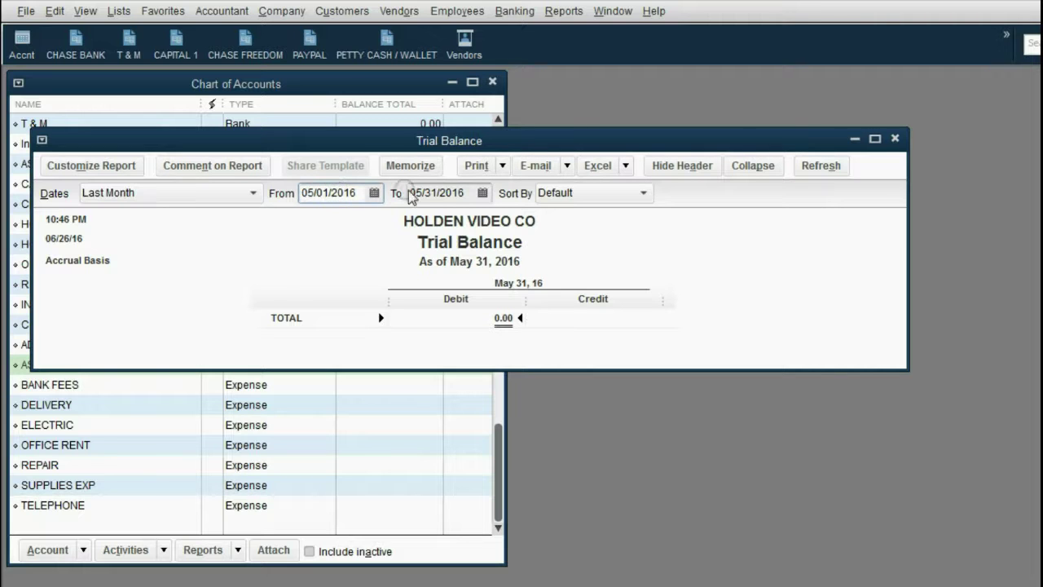
left_click(429, 191)
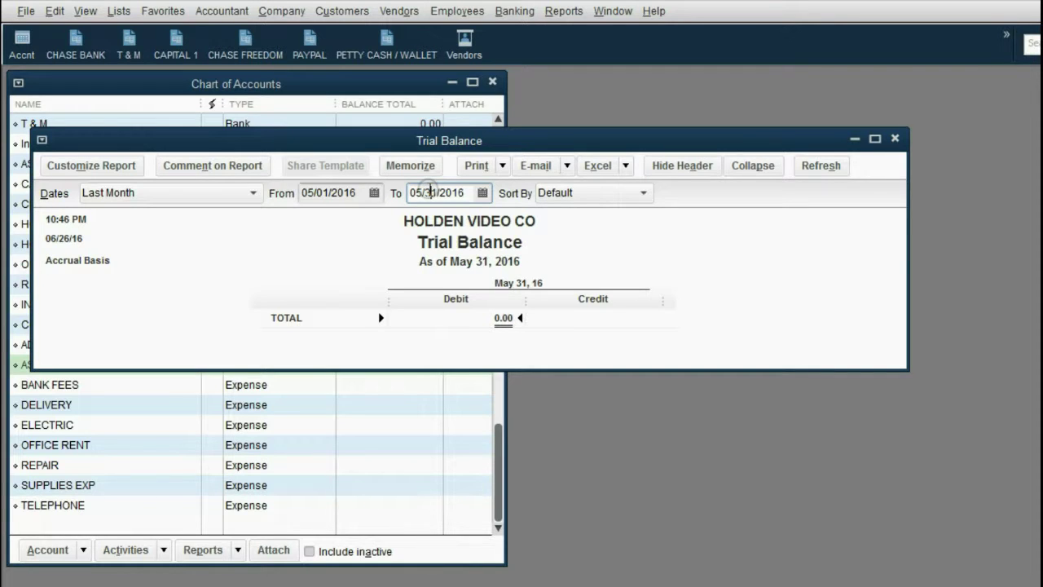
left_click_drag(425, 144, 435, 143)
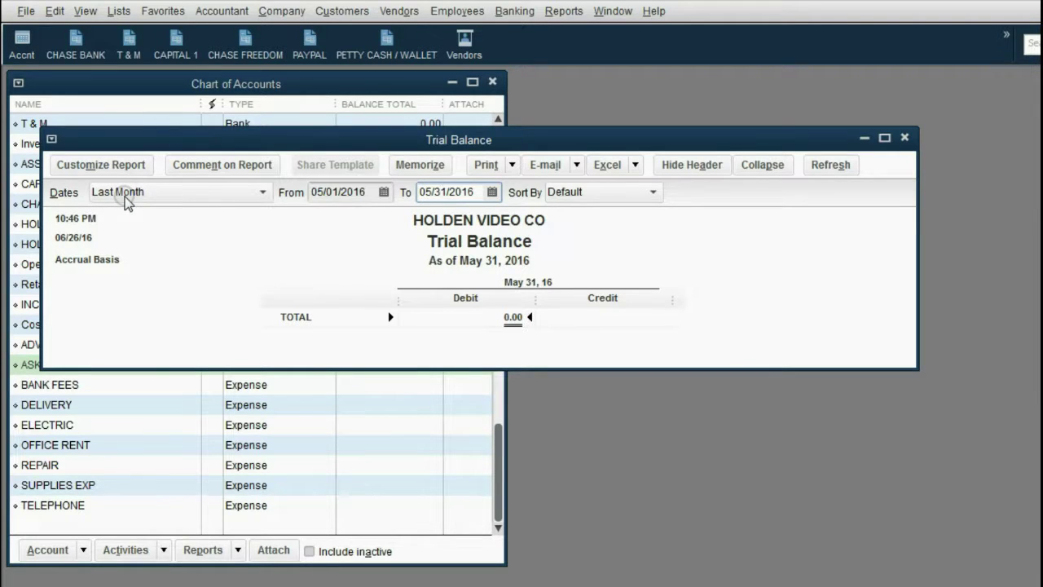
left_click(265, 192)
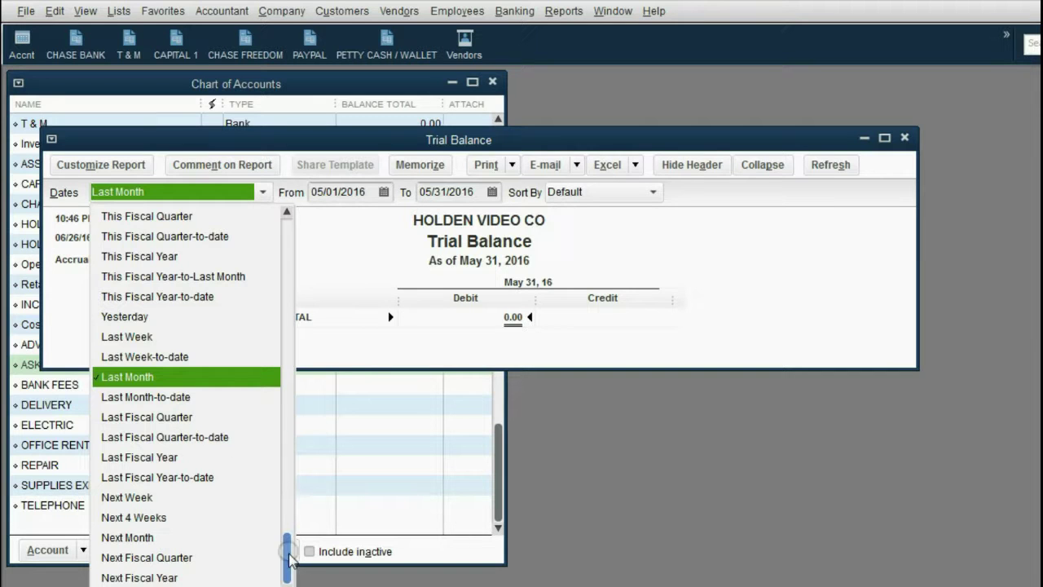
left_click_drag(287, 554, 293, 253)
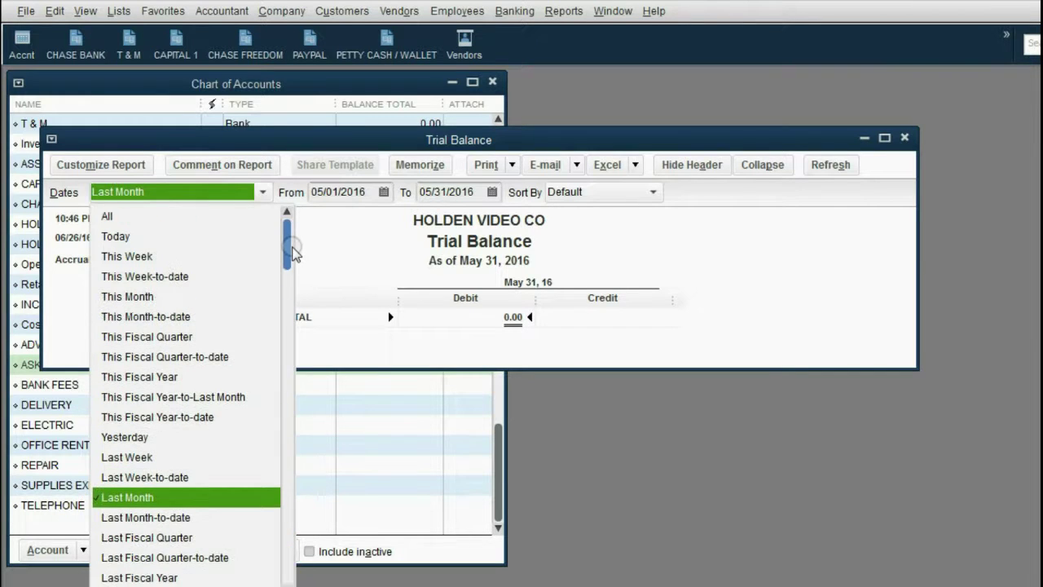
left_click(139, 222)
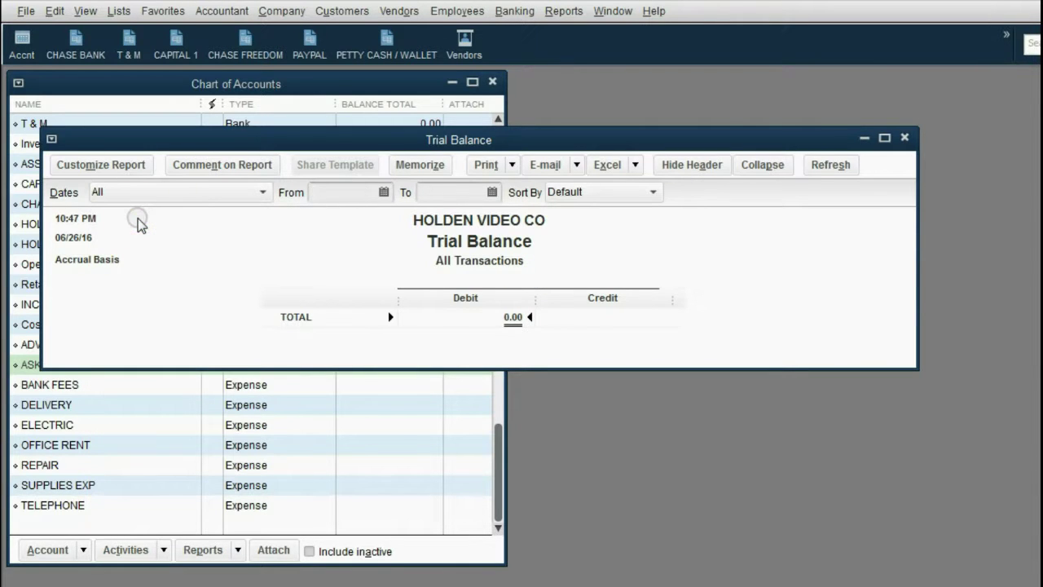
Make the Trial Balance window taller and narrower, and move it clear of the account names in the Chart of Accounts
left_click_drag(386, 369, 364, 504)
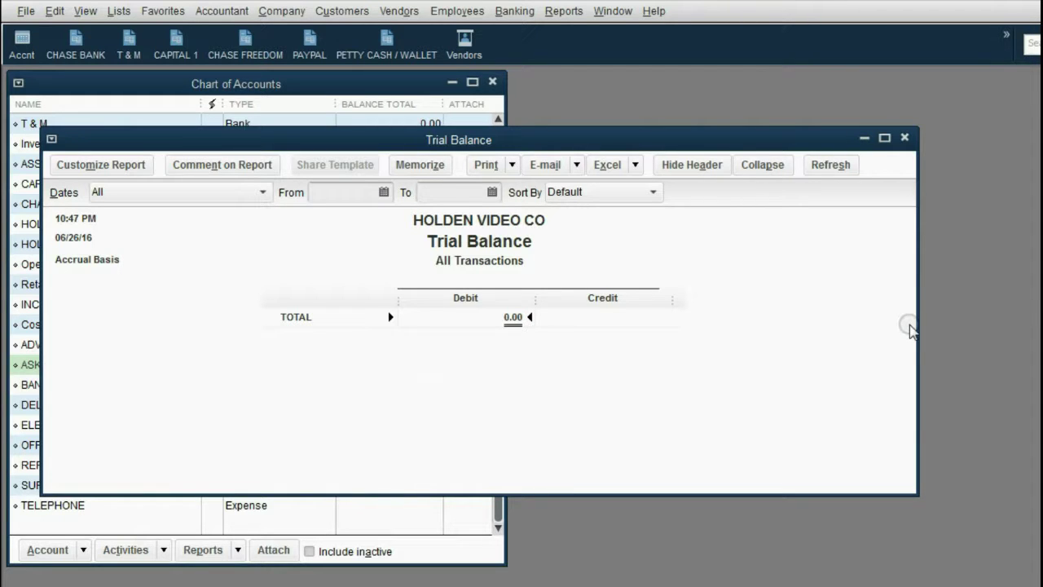
left_click_drag(916, 324, 751, 326)
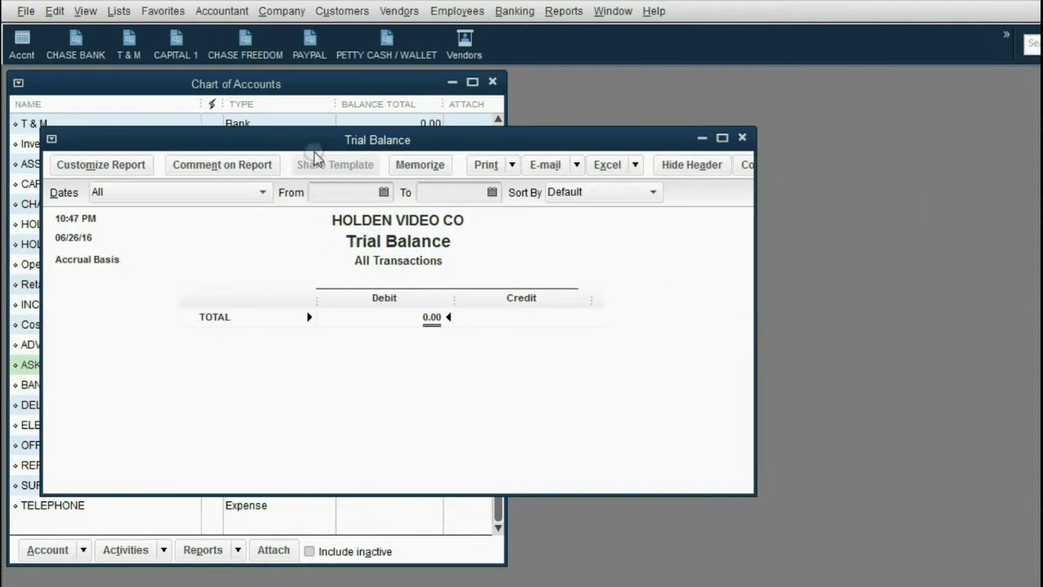
left_click_drag(299, 140, 505, 114)
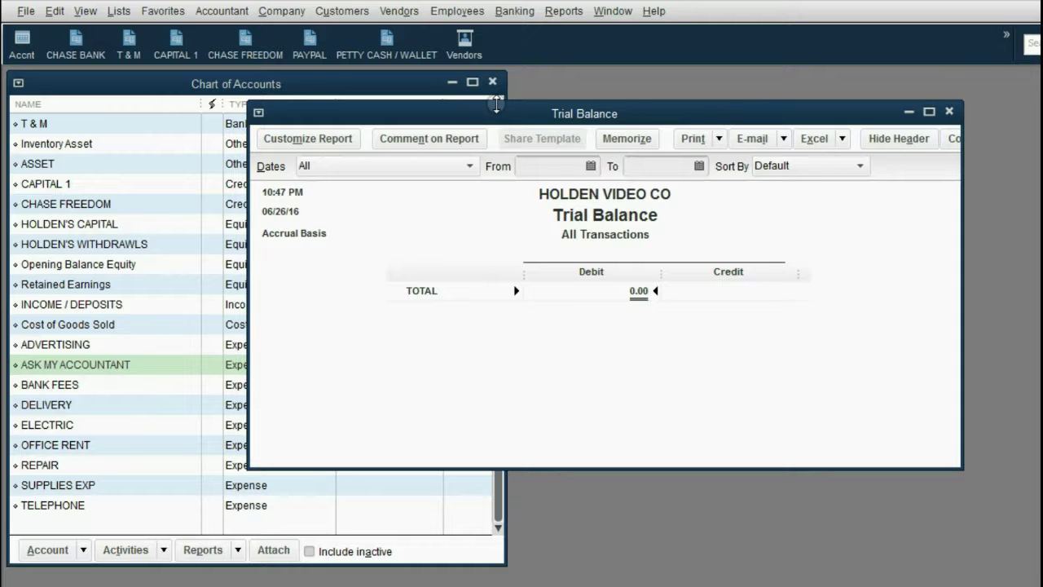
Add the Trial Balance report to the icon bar, keeping Trial Balance as its label and description
left_click(85, 11)
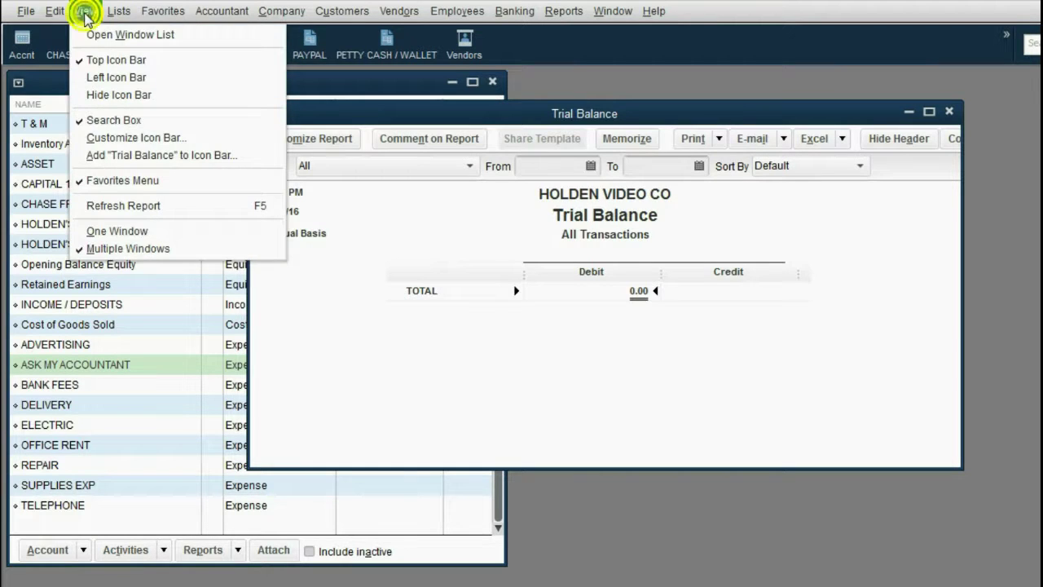
left_click(132, 154)
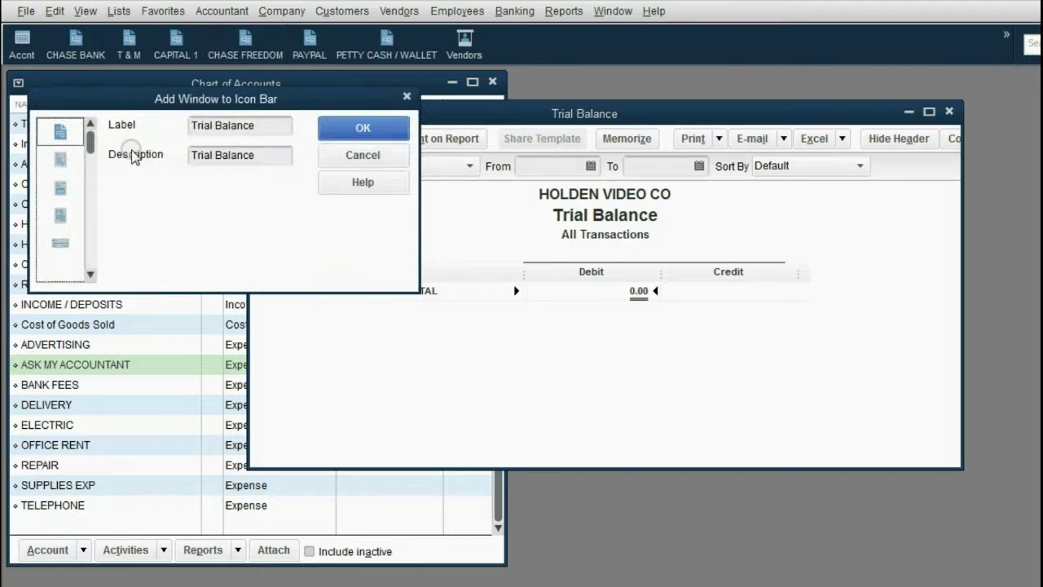
left_click(356, 130)
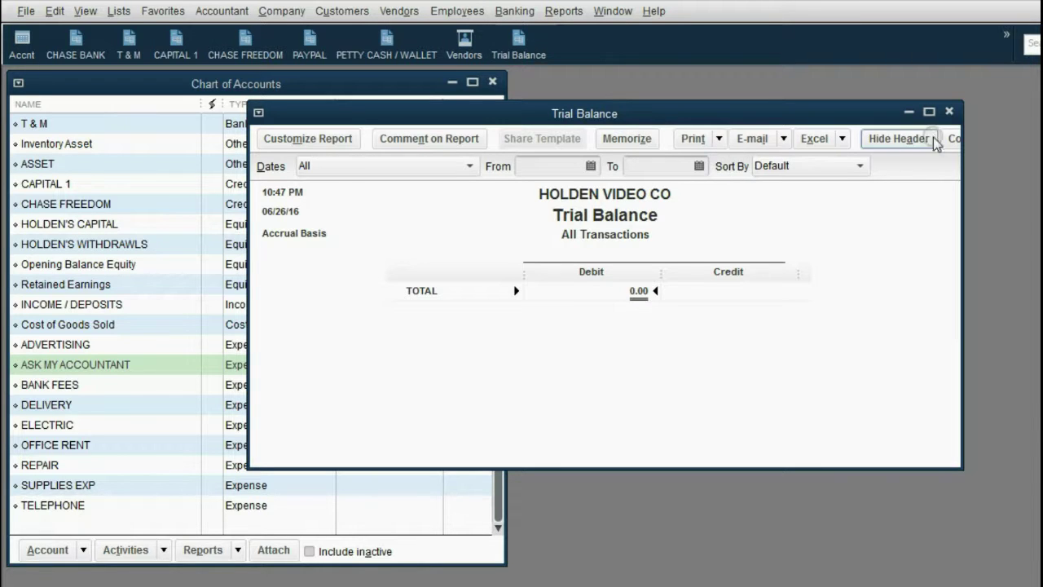
Close the Trial Balance report without memorizing it, and turn off the memorize message for future reports
left_click(948, 112)
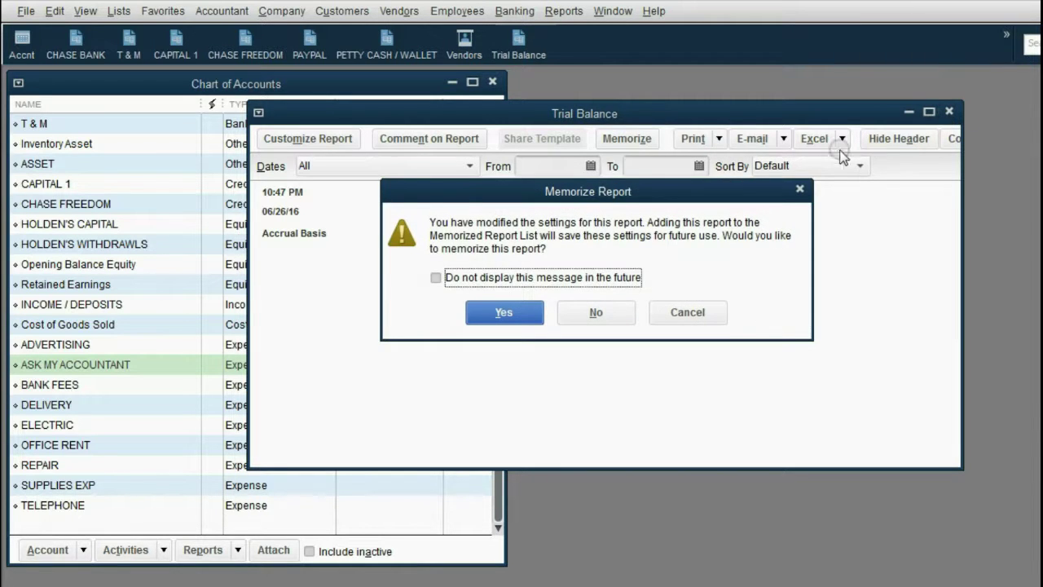
left_click_drag(588, 189, 596, 195)
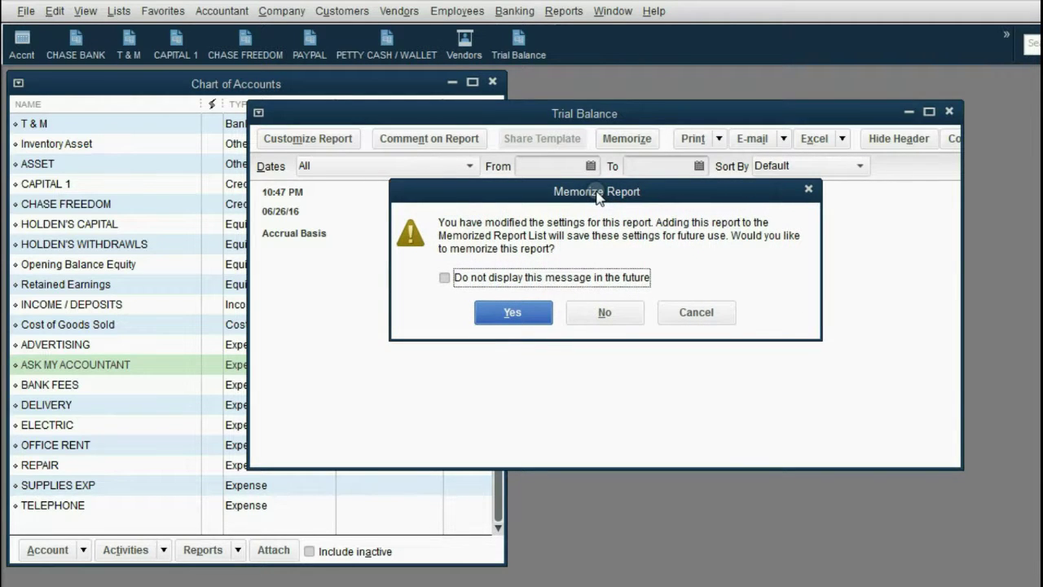
left_click(601, 310)
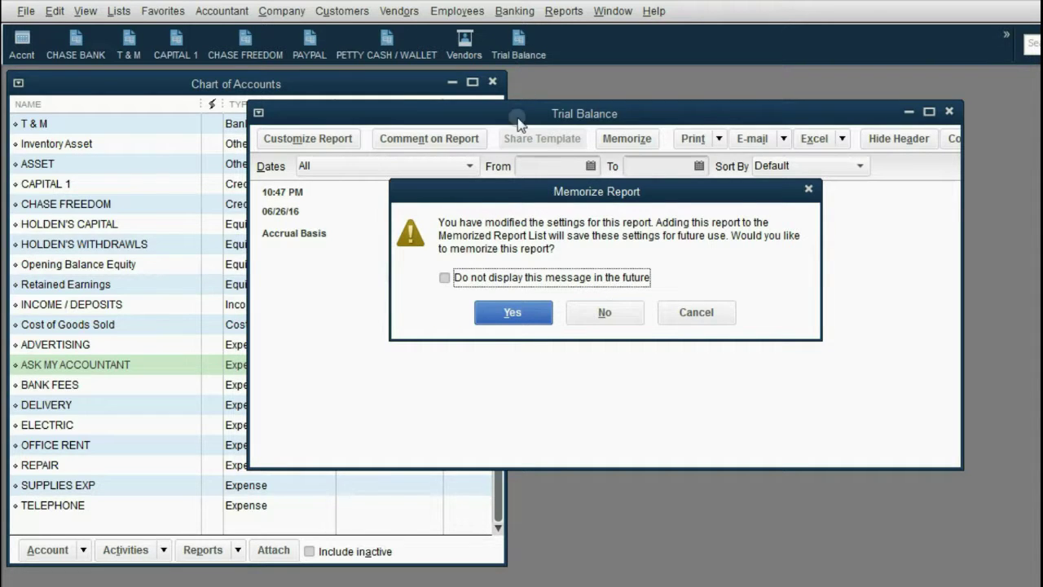
left_click(515, 136)
mouse_move(500, 192)
left_mouse_down()
mouse_move(508, 110)
mouse_move(514, 137)
mouse_move(498, 189)
left_mouse_up()
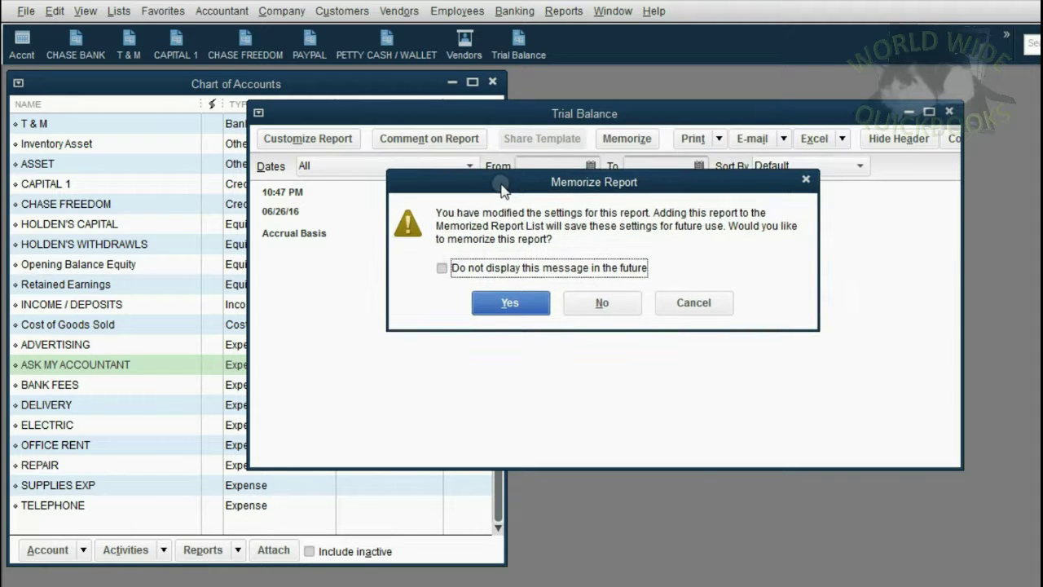
left_click(442, 268)
left_click(604, 304)
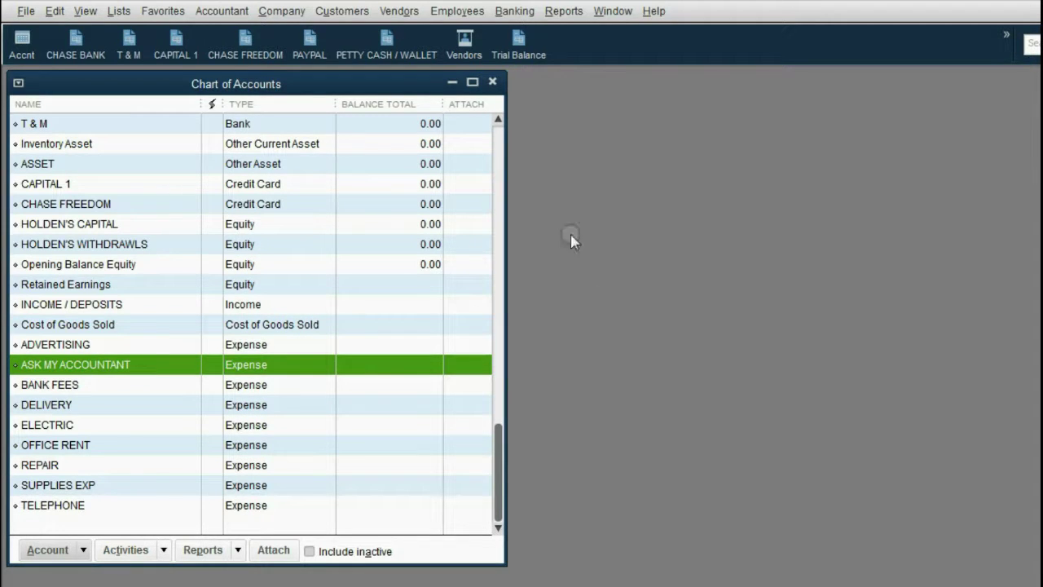
Close the Chart of Accounts, then reopen the Trial Balance report from its new shortcut and reposition its window
left_click(492, 82)
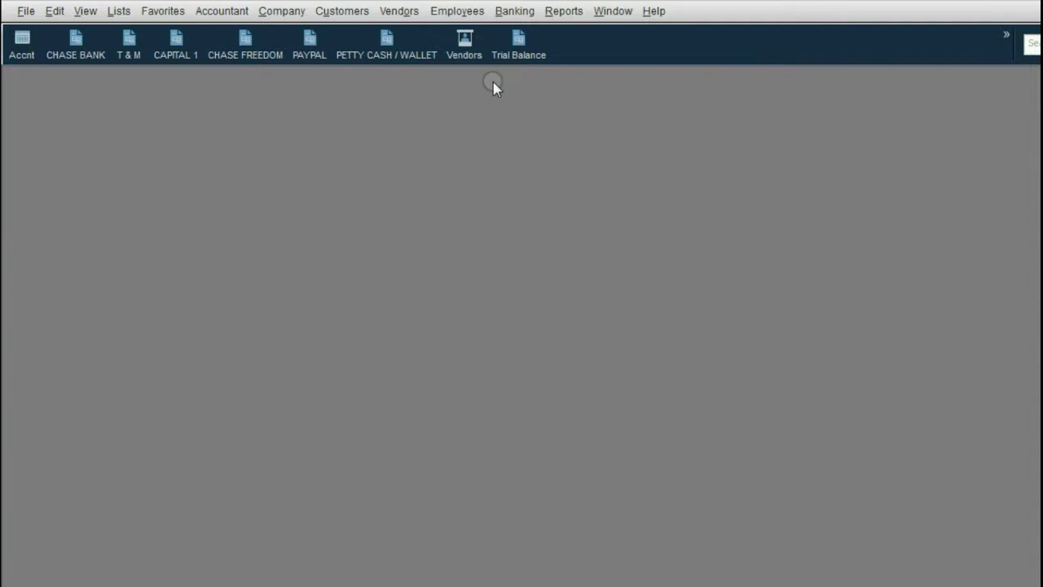
left_click(521, 47)
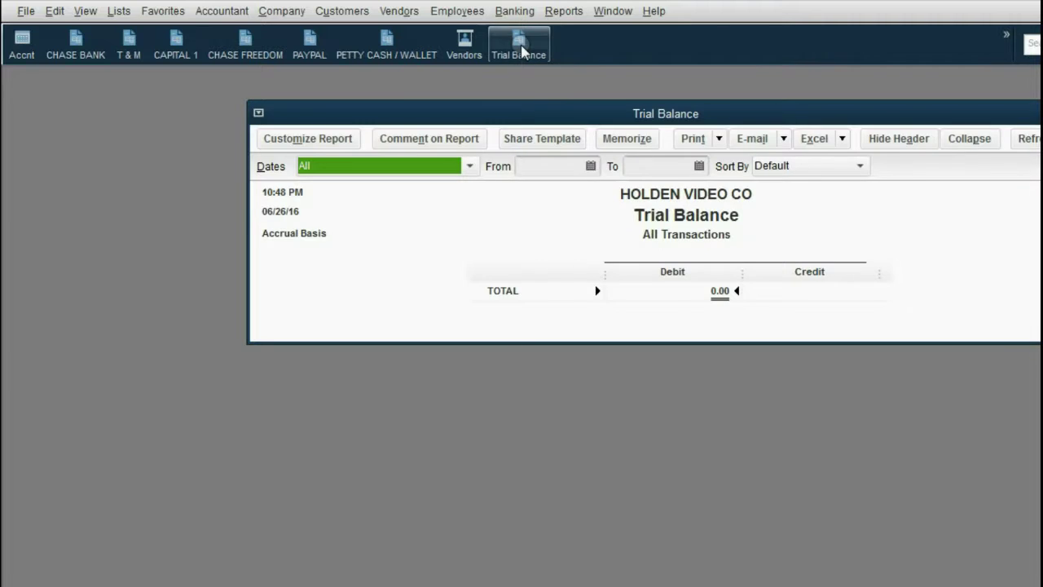
left_click_drag(530, 110, 361, 140)
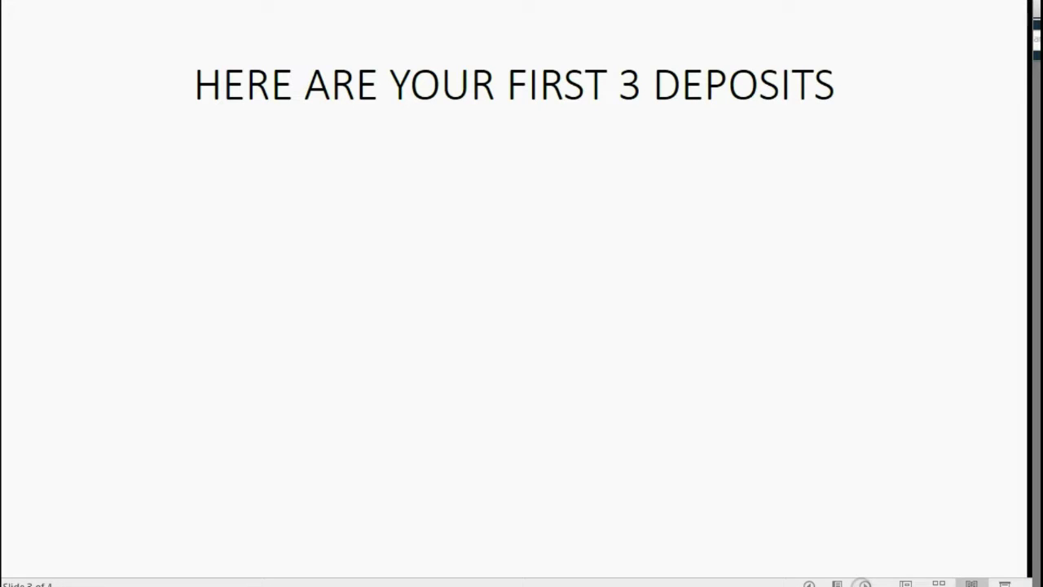
left_click(862, 582)
left_click(862, 581)
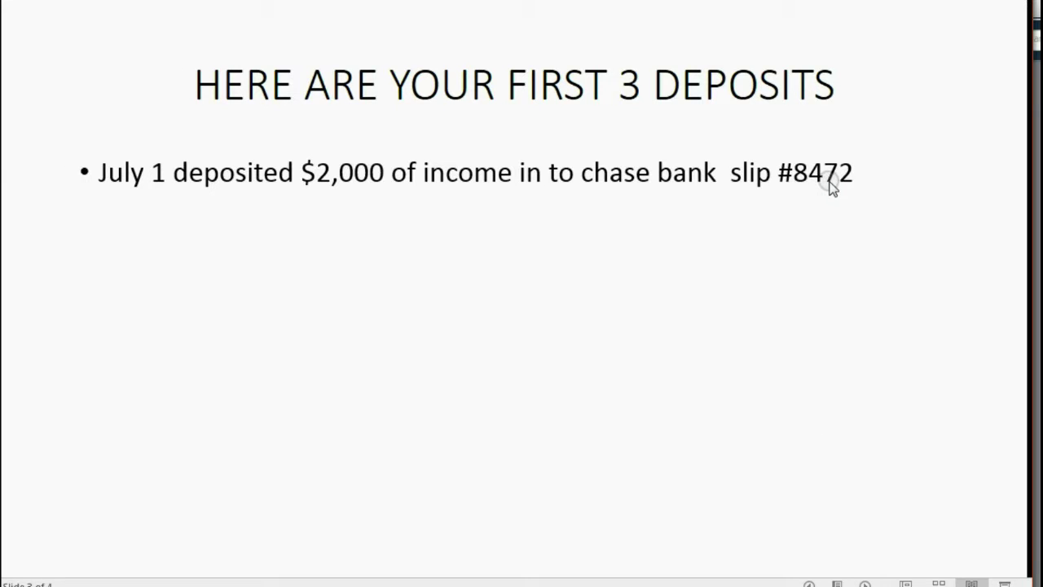
Return to QuickBooks and close the Trial Balance report
left_click(932, 5)
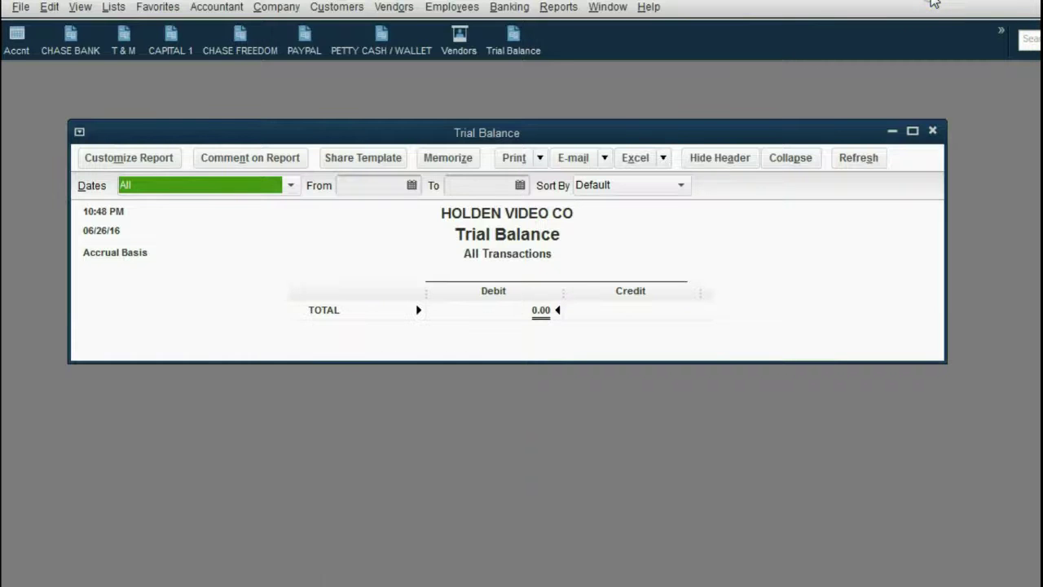
left_click(932, 130)
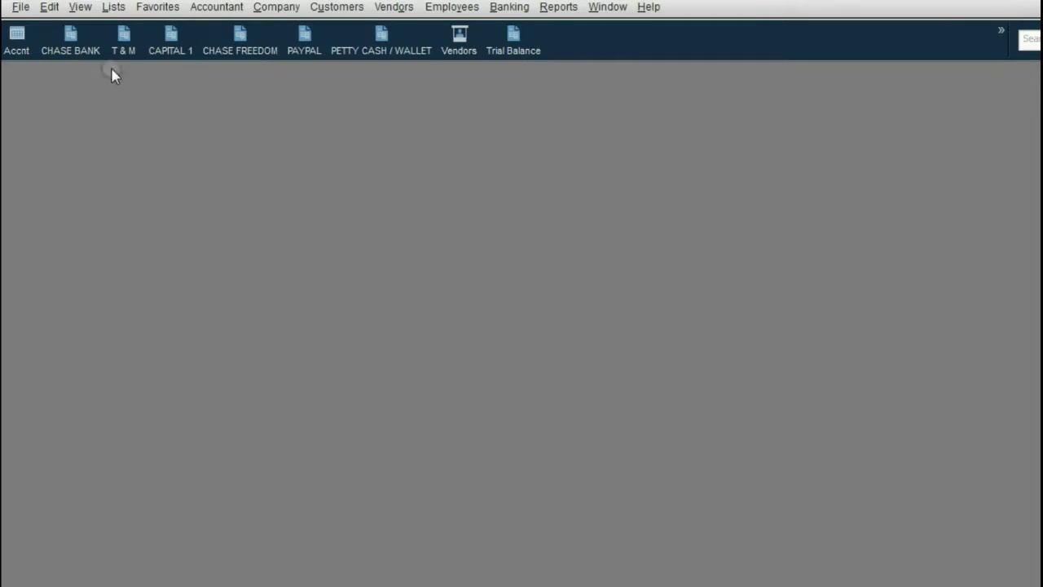
Open the CHASE BANK register and date the new transaction 07/01/2016
left_click(72, 42)
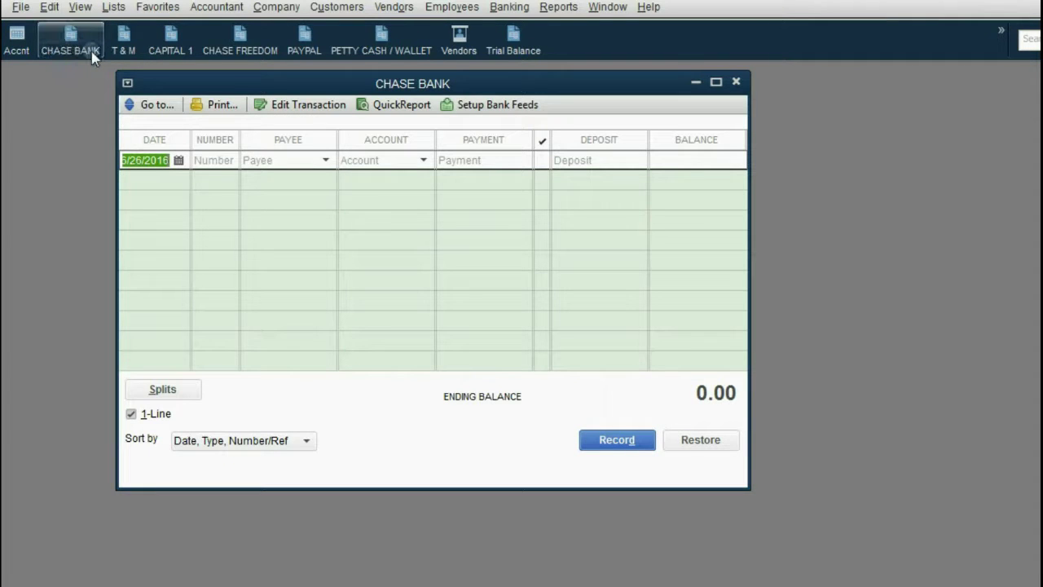
left_click(178, 161)
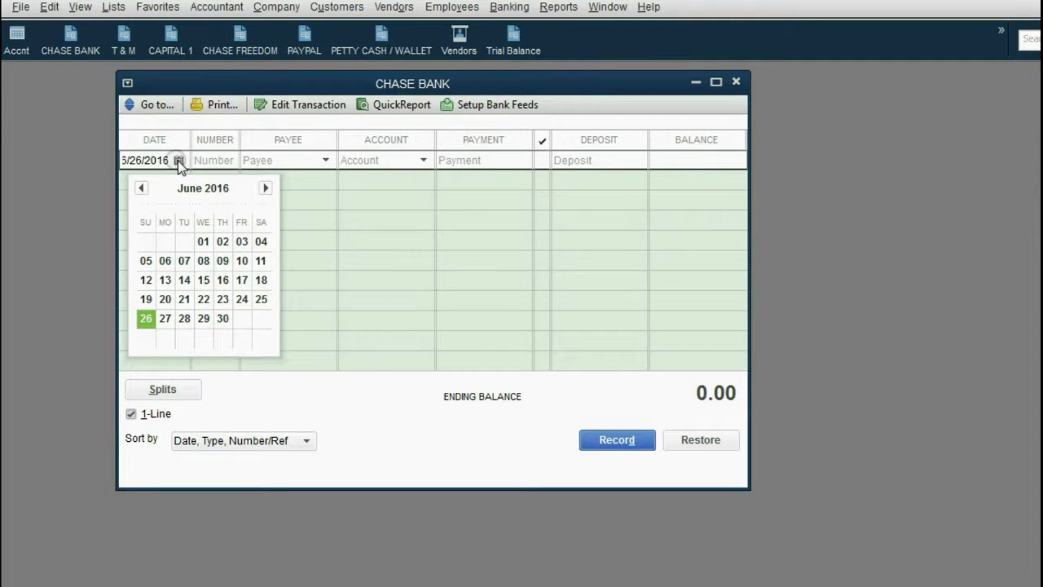
left_click(264, 189)
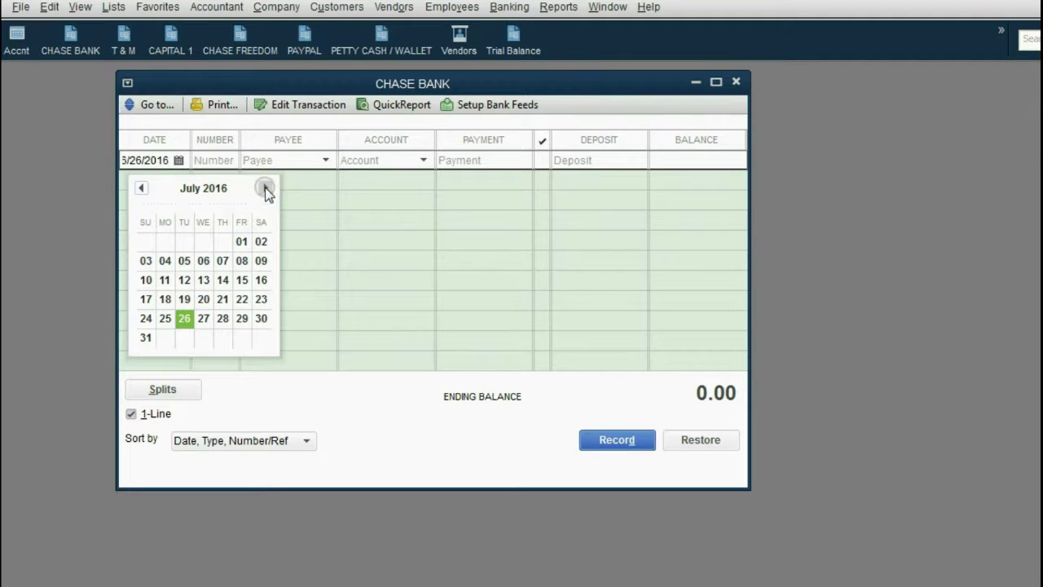
left_click(241, 242)
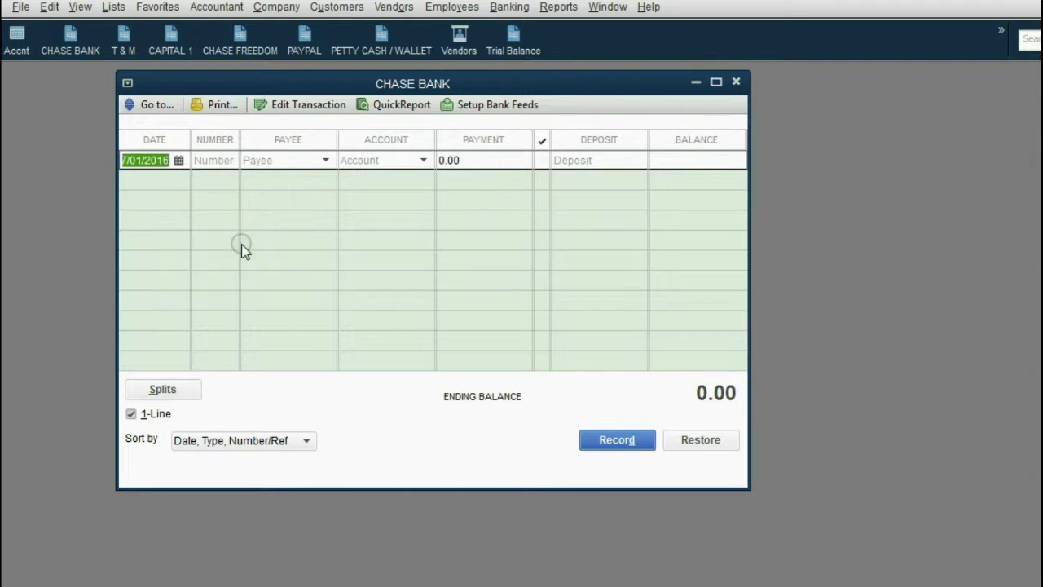
left_click(169, 159)
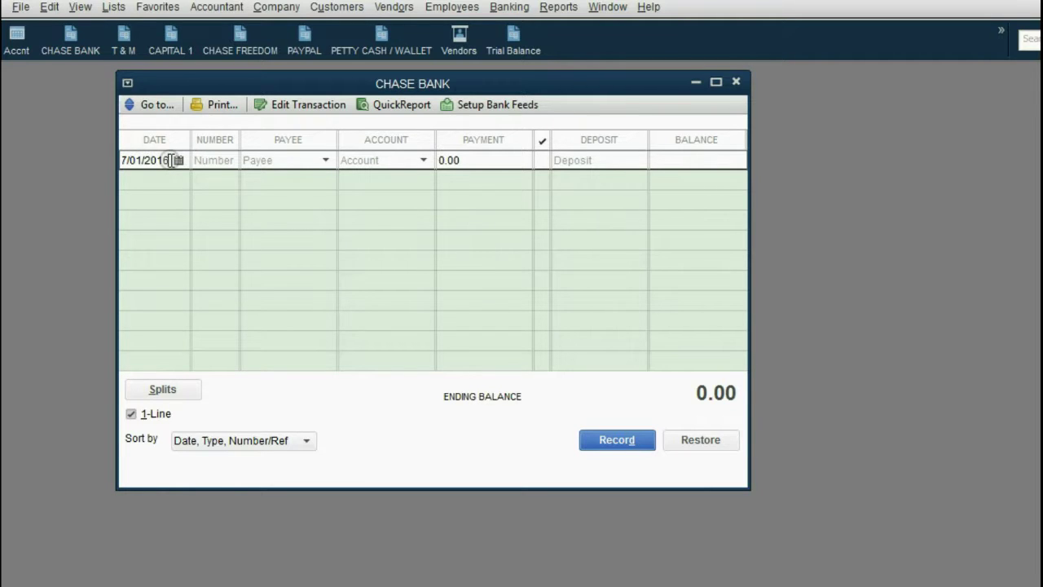
Enter 8472 as the transaction's number and leave its payee blank
left_click(211, 160)
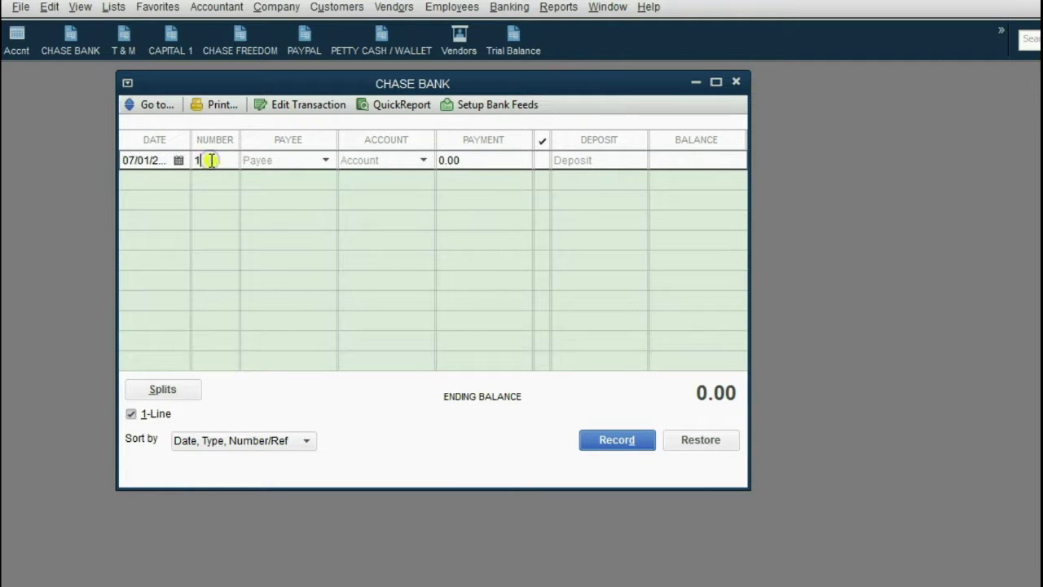
type("1")
left_click(209, 160)
key("BackSpace")
type("8472")
left_click(326, 161)
left_click(326, 161)
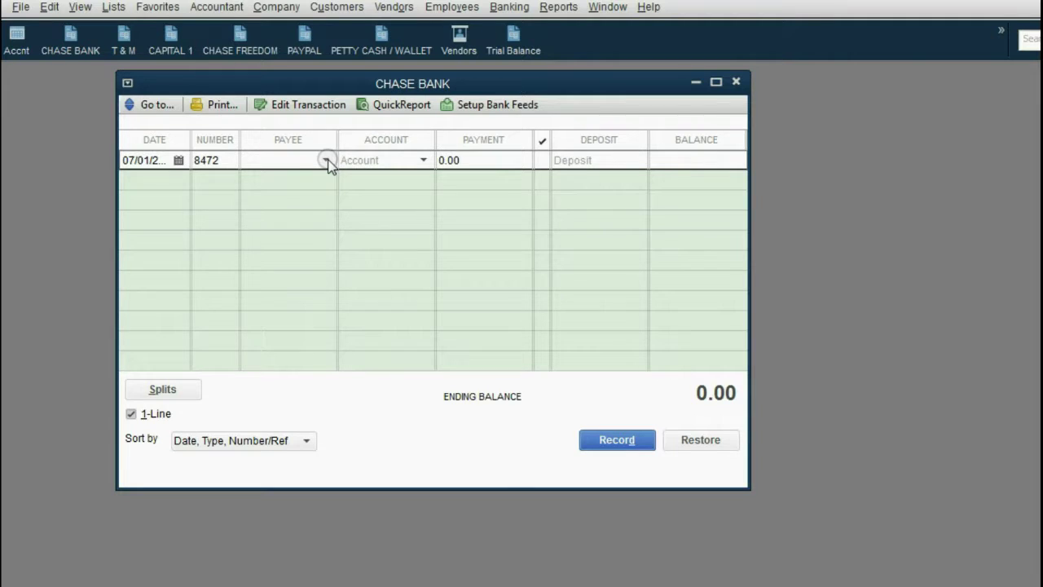
Assign the CHASE BANK transaction to the INCOME / DEPOSITS account
left_click(423, 161)
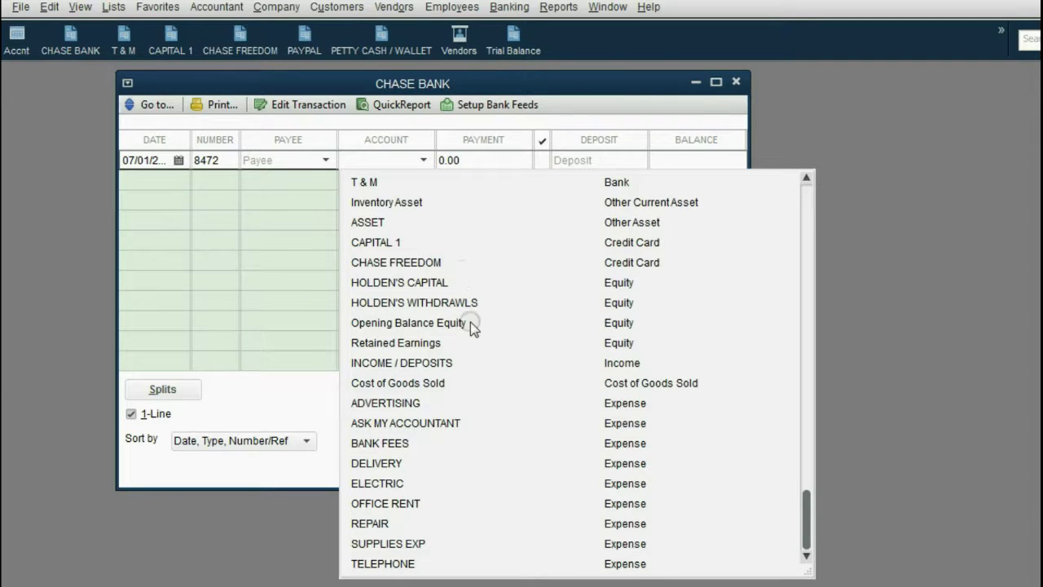
left_click(604, 366)
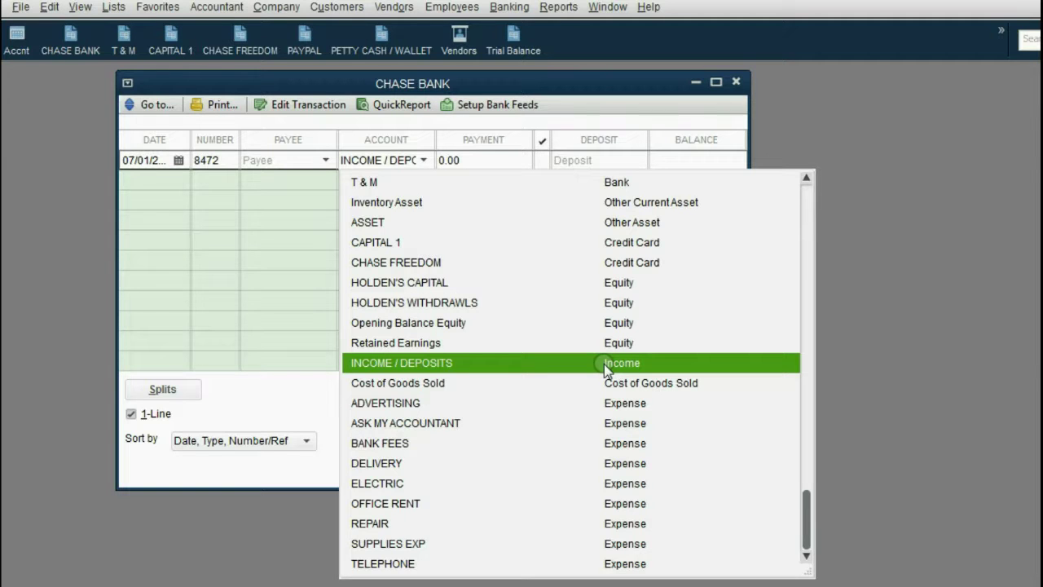
left_click(604, 363)
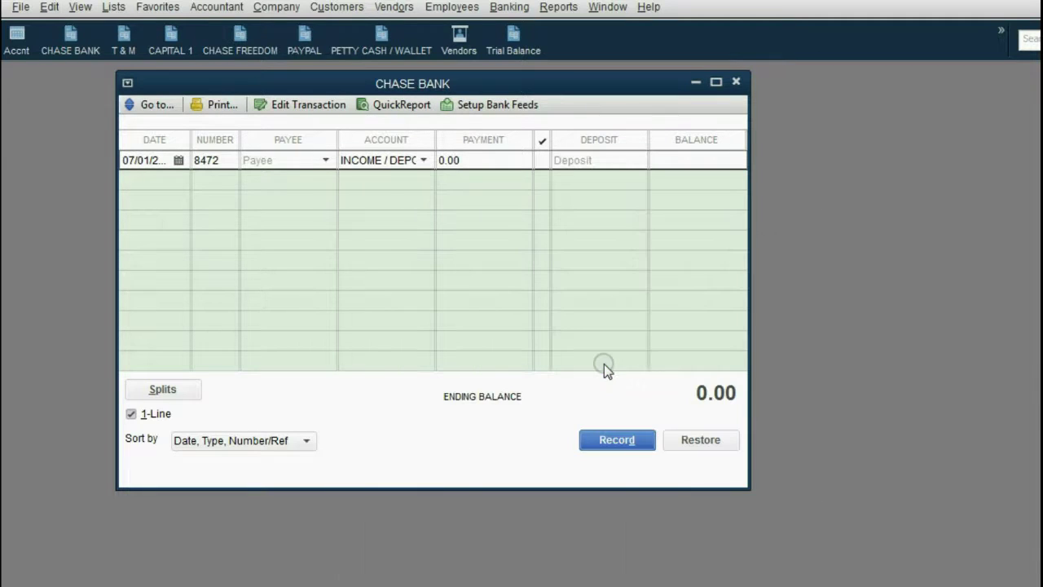
left_click(154, 160)
left_click(209, 159)
left_click(274, 160)
left_click(423, 160)
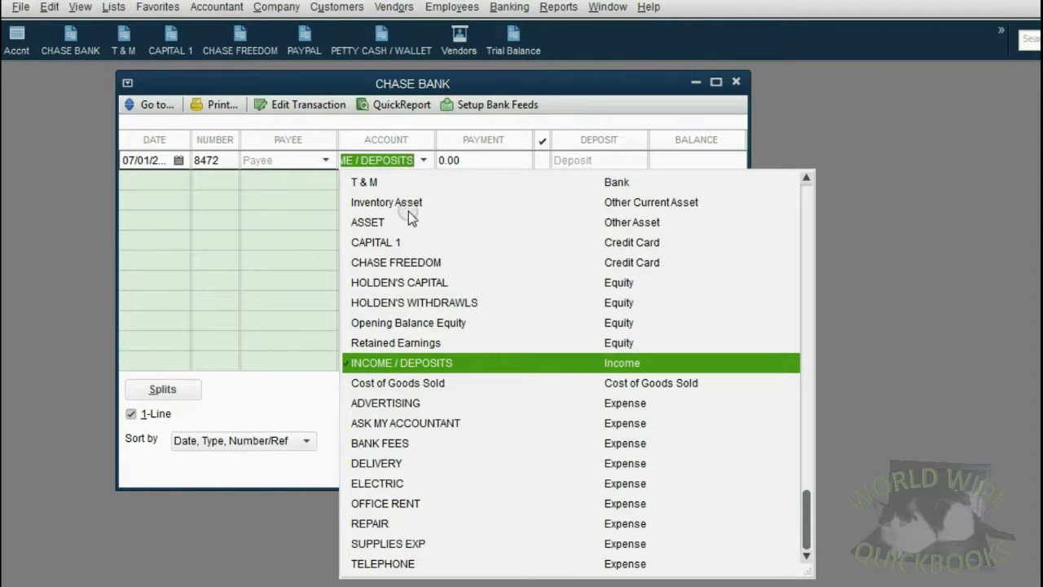
left_click(406, 362)
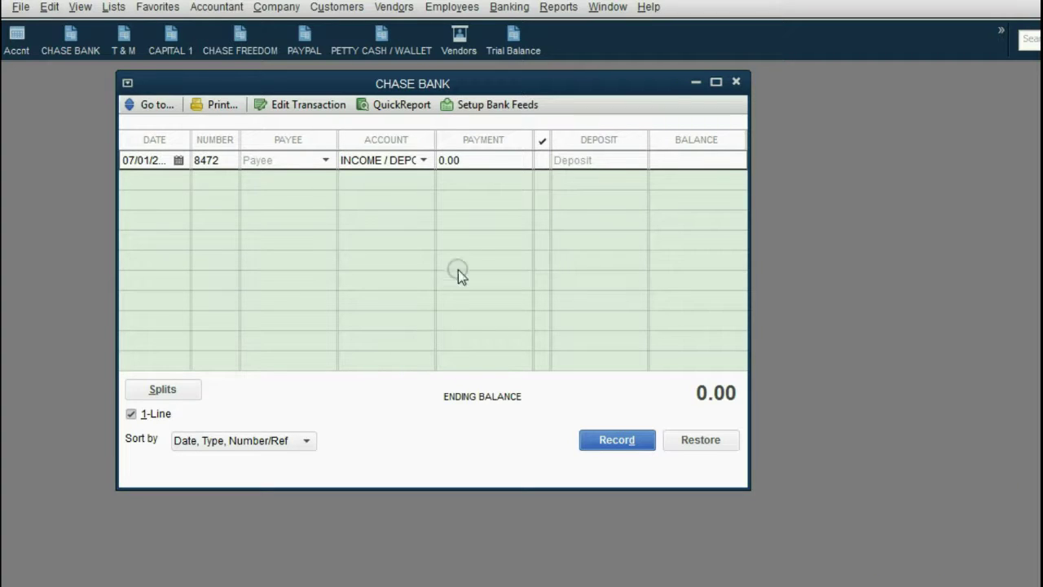
Enter 2000 as the deposit amount, not as a payment, and record the CHASE BANK transaction
left_click(484, 160)
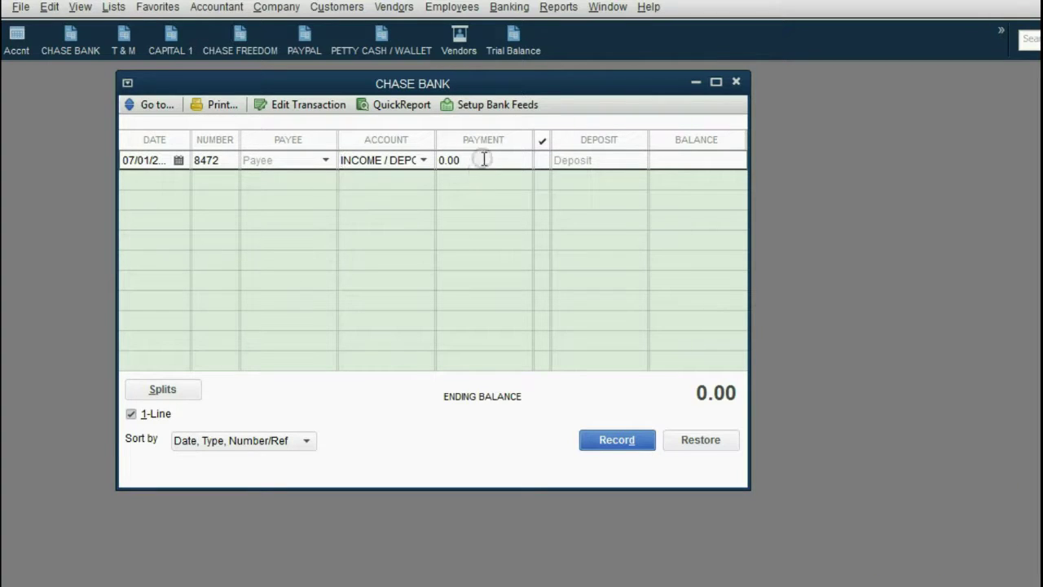
left_click(486, 156)
left_click(516, 107)
left_click(508, 148)
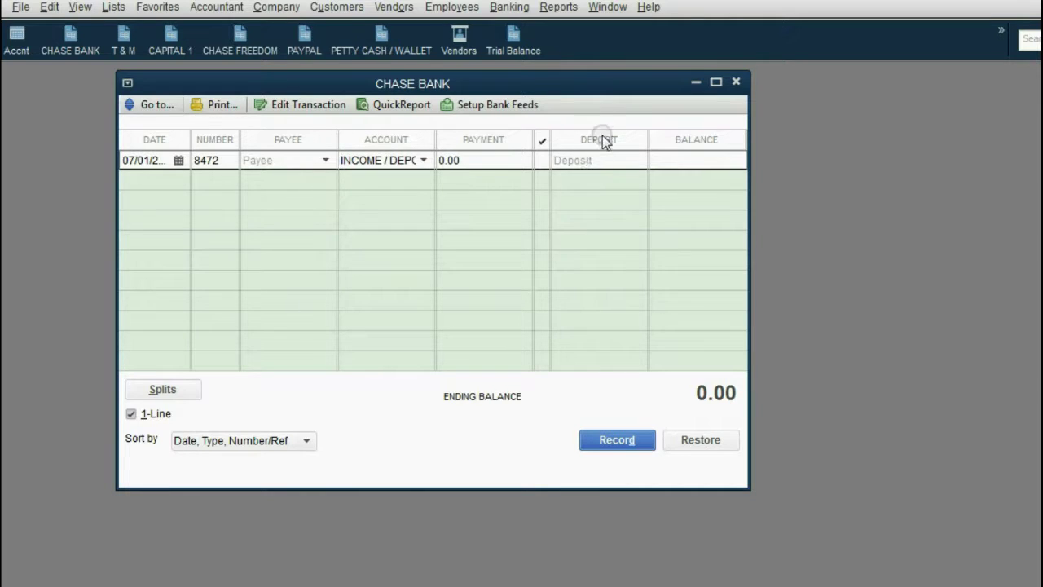
left_click(593, 159)
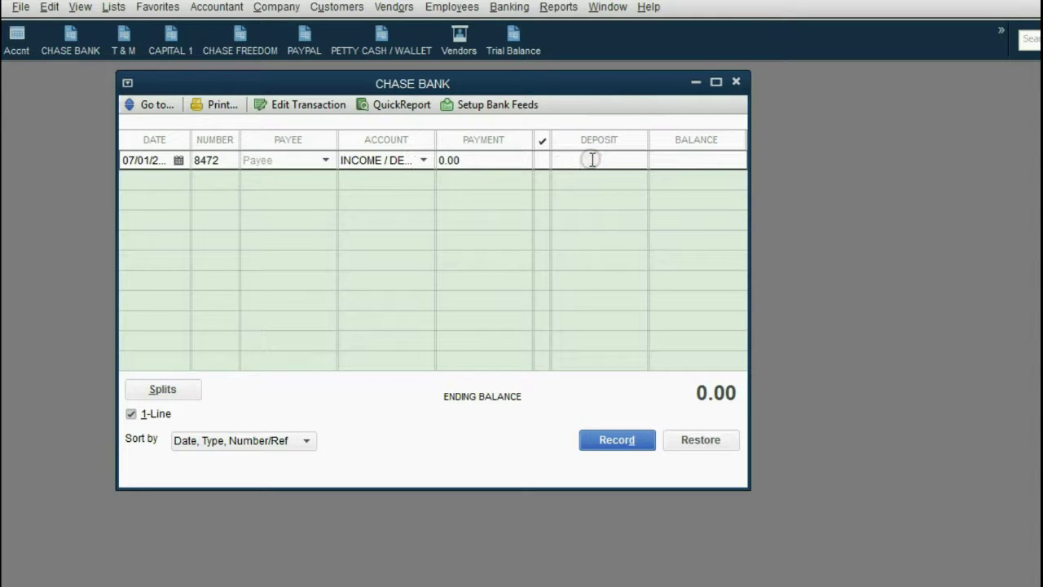
type("2000")
left_click(615, 440)
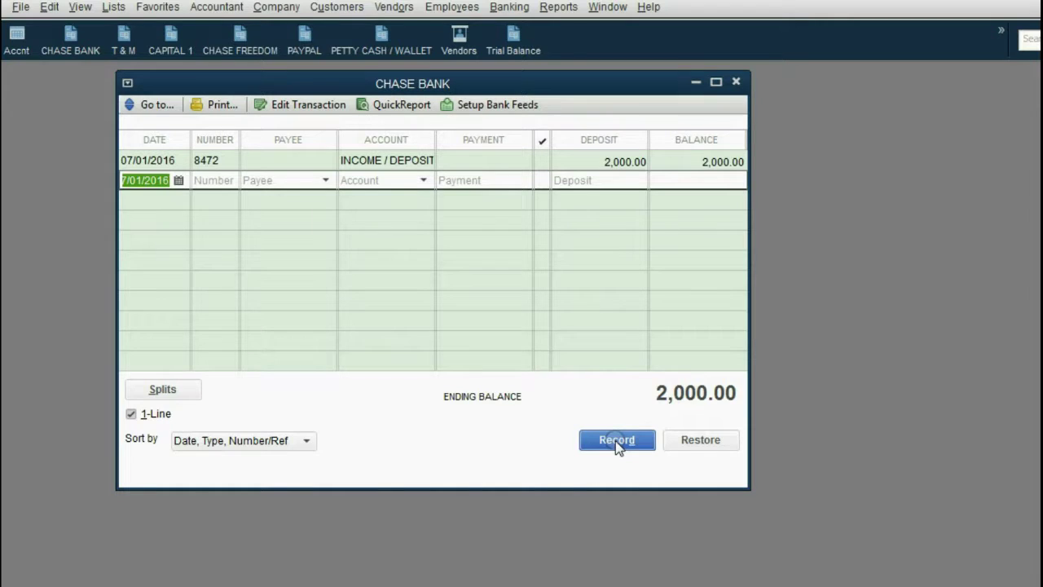
Close the CHASE BANK register and examine the CHASE BANK debit and INCOME / DEPOSITS credit in the Trial Balance report
left_click_drag(411, 82, 396, 82)
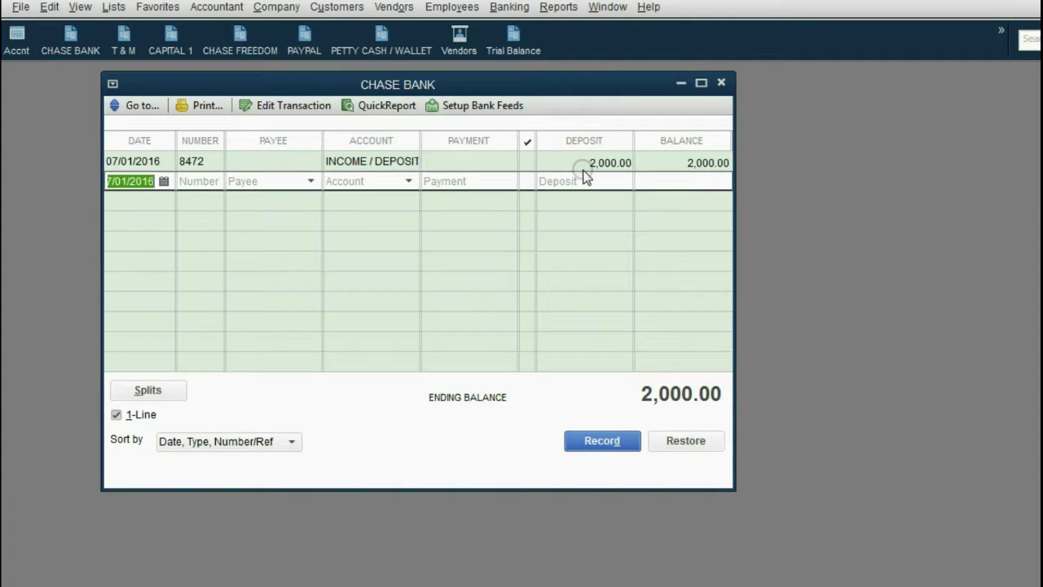
left_click(721, 82)
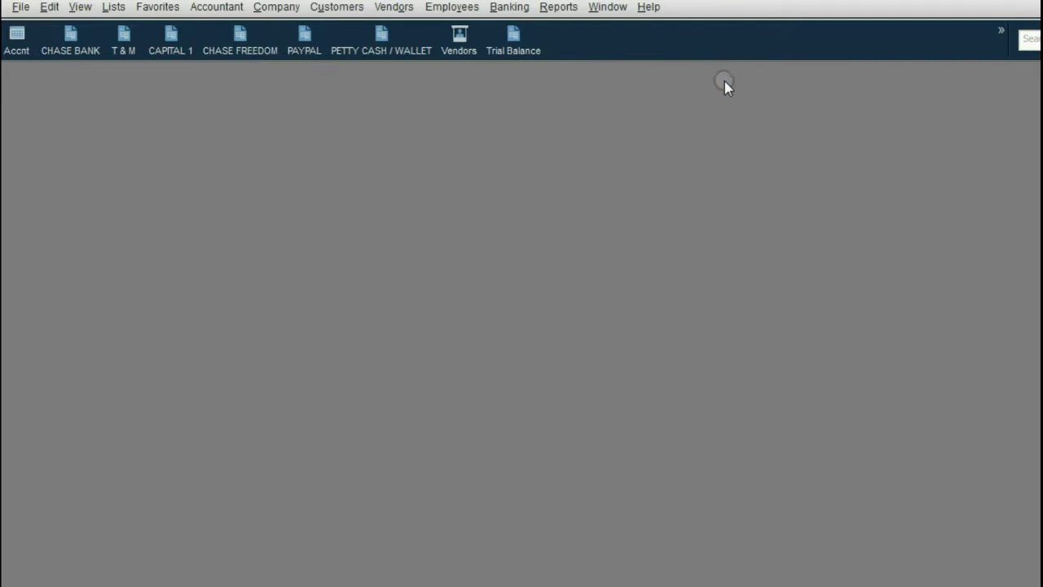
left_click(520, 50)
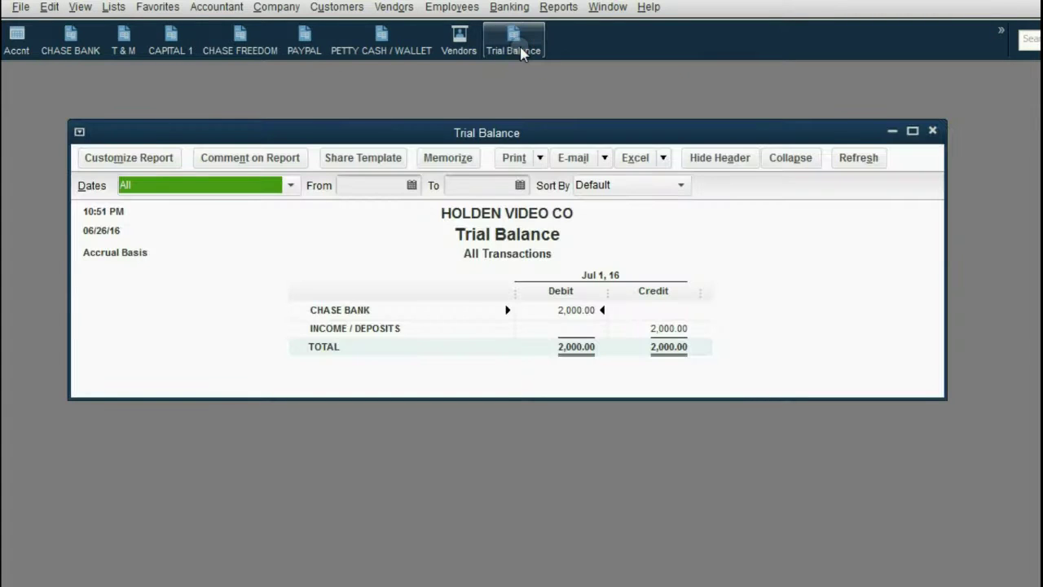
left_click(430, 314)
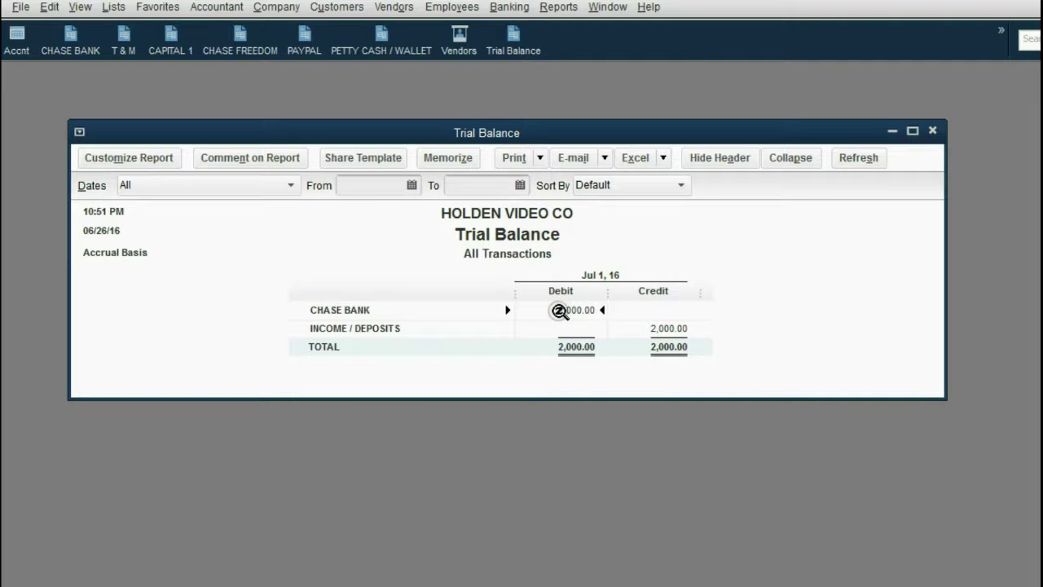
left_click(369, 332)
left_click(664, 337)
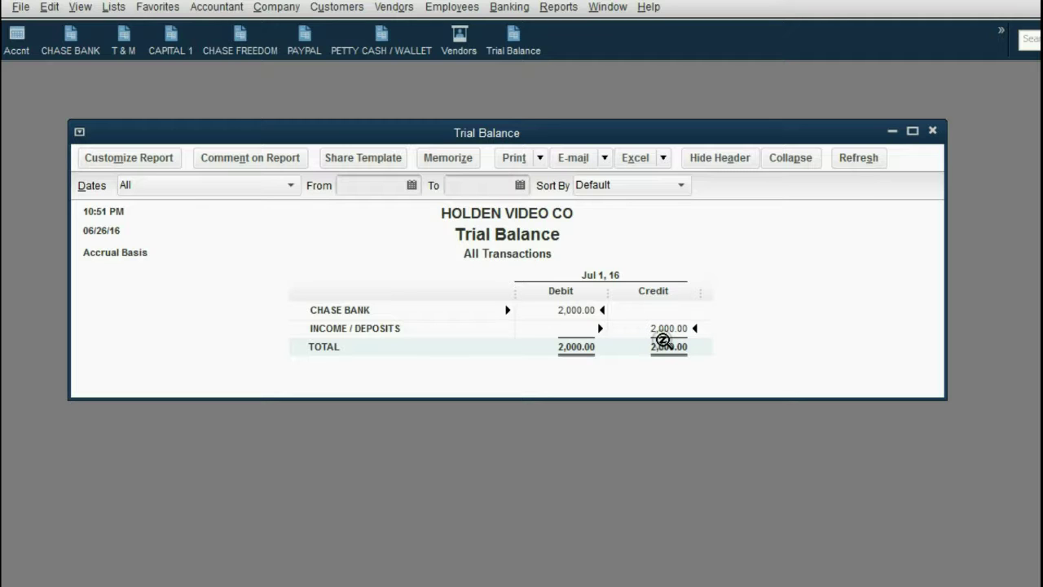
left_click_drag(463, 134, 421, 121)
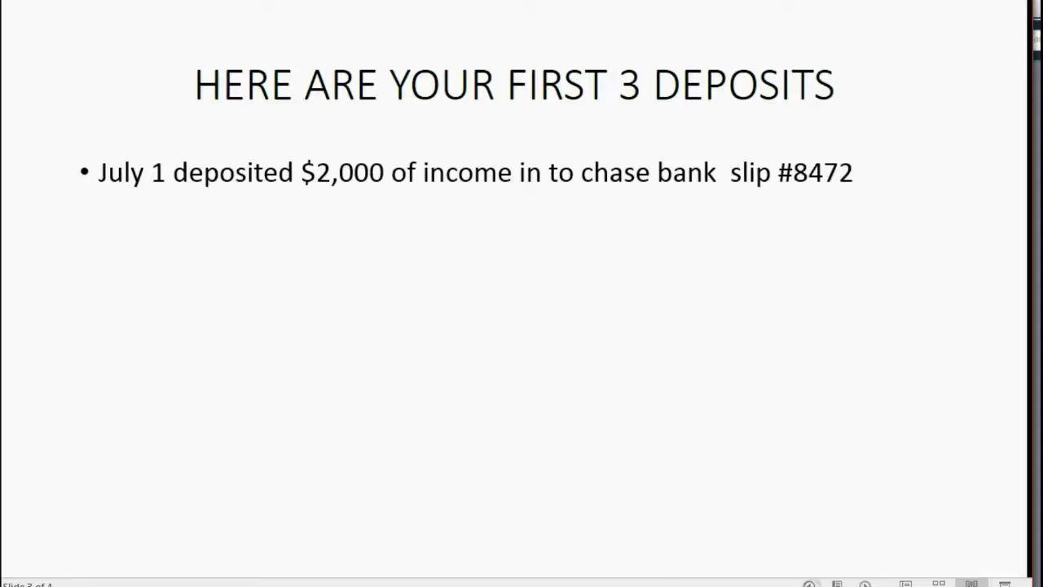
Reveal the second deposit's details on the presentation slide, then return to QuickBooks and open the T & M register
left_click(865, 584)
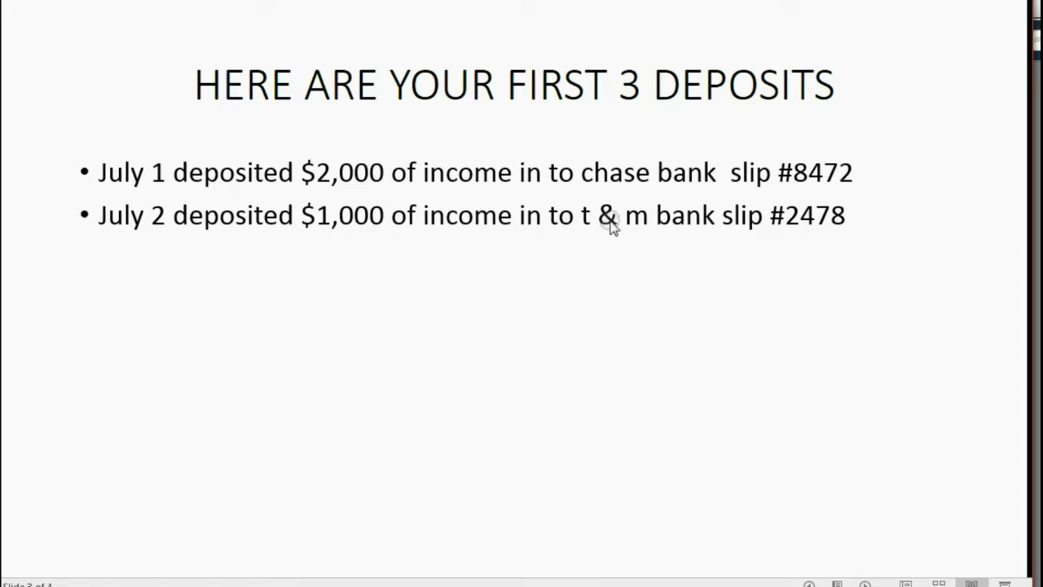
key("alt+Tab")
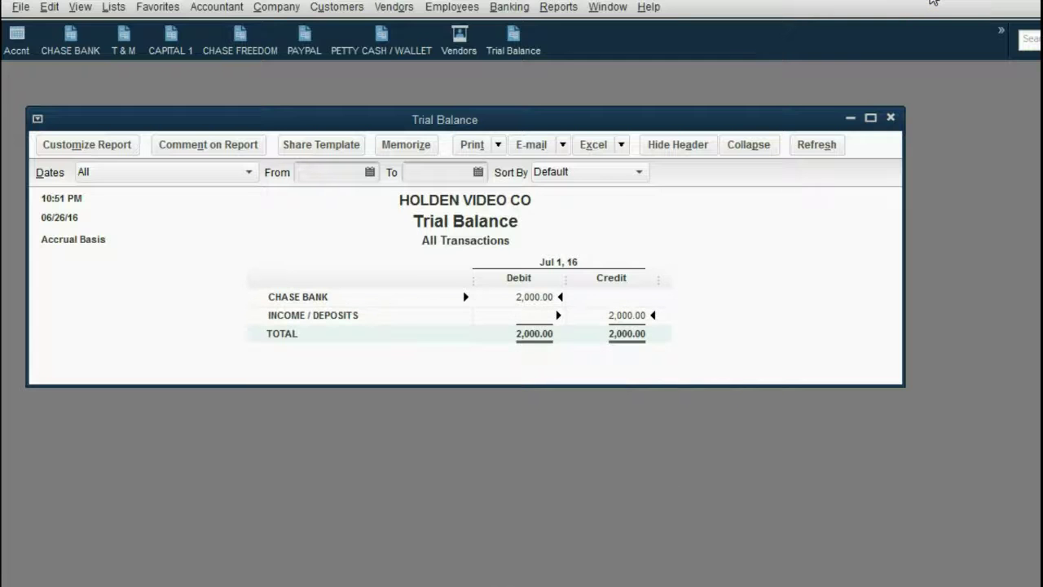
left_click(128, 49)
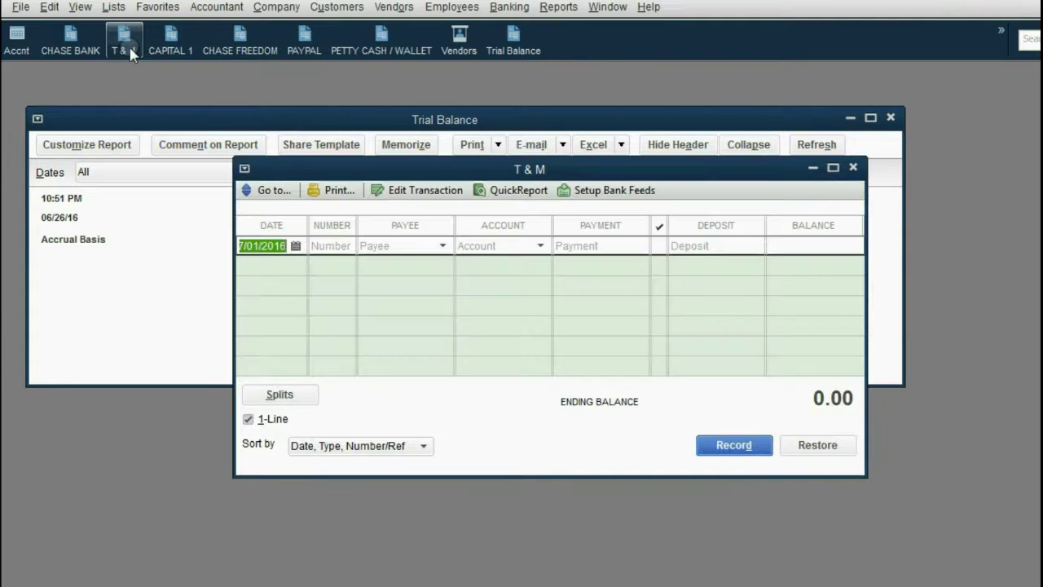
Date the new T & M transaction 07/02/2016 and number it 2478, leaving the payee blank
left_click(295, 246)
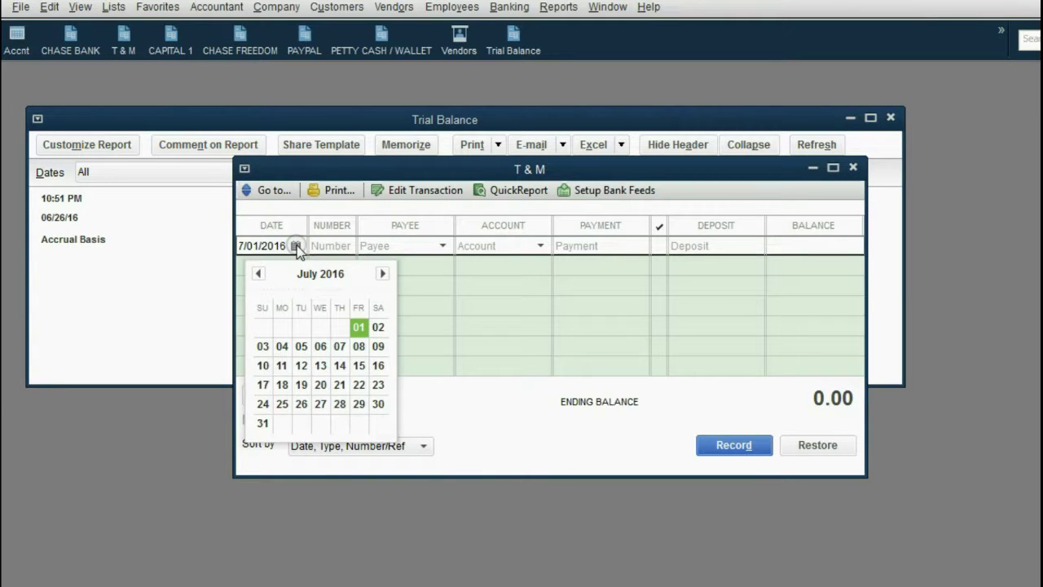
left_click(378, 327)
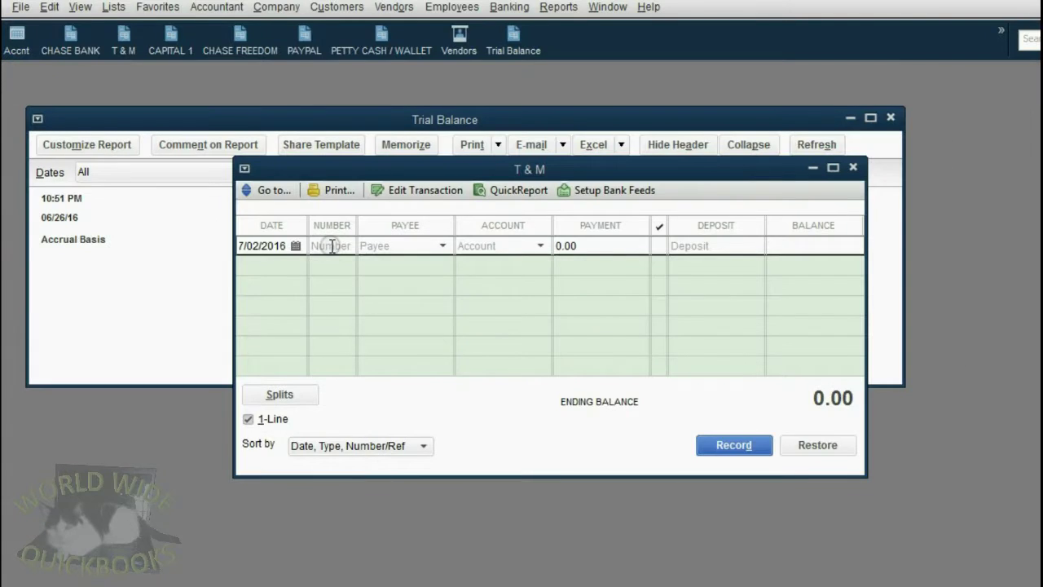
left_click(345, 245)
type("1")
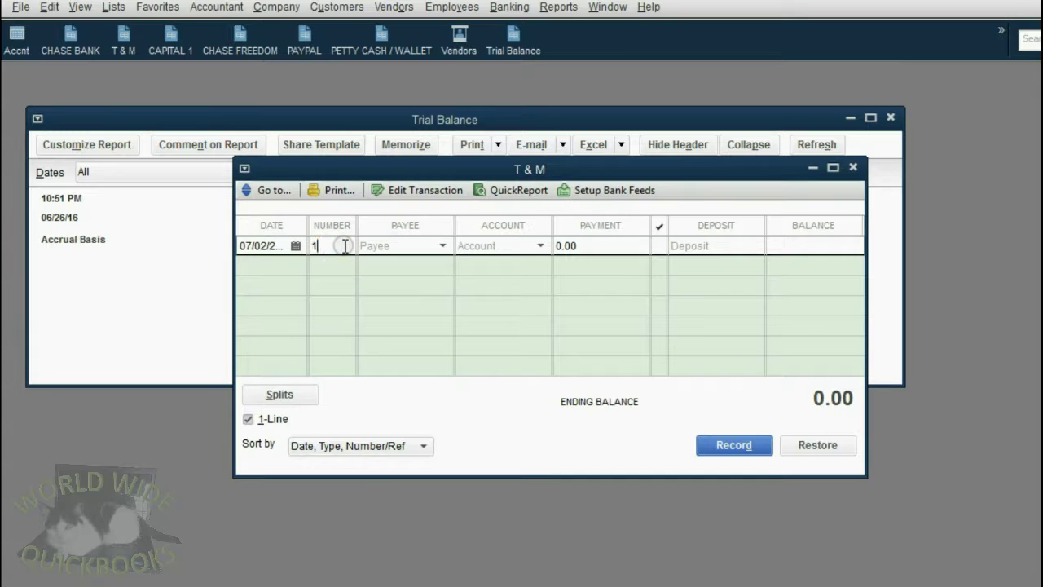
key("BackSpace")
type("2478")
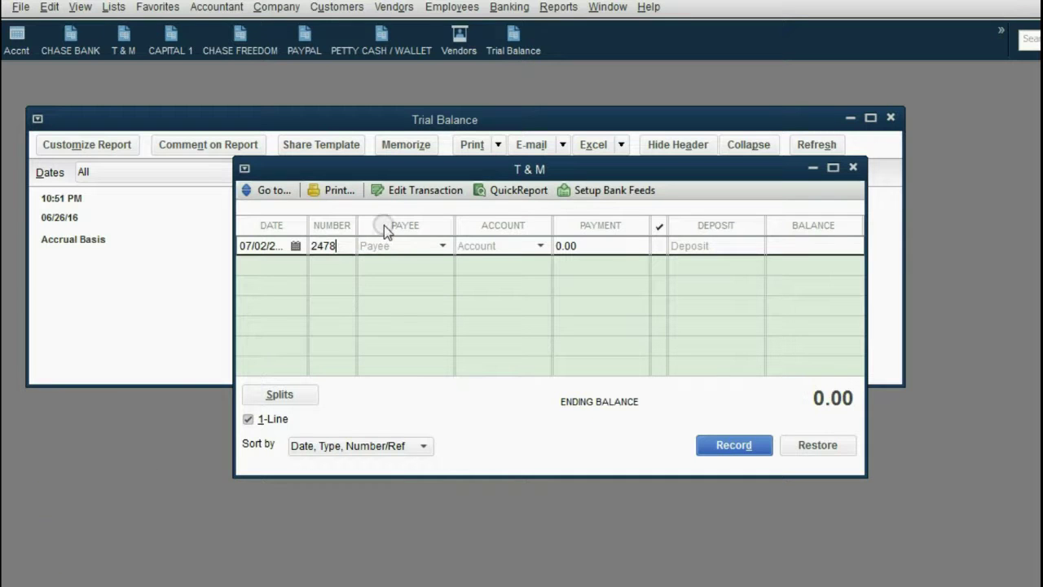
left_click(442, 245)
left_click(442, 245)
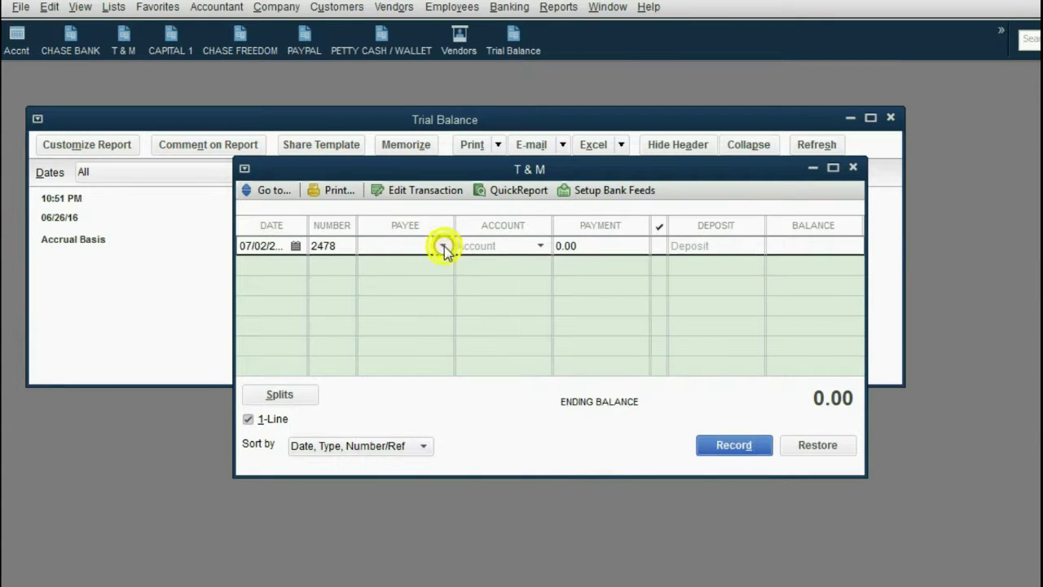
Assign the T & M transaction to the INCOME / DEPOSITS account
left_click(540, 245)
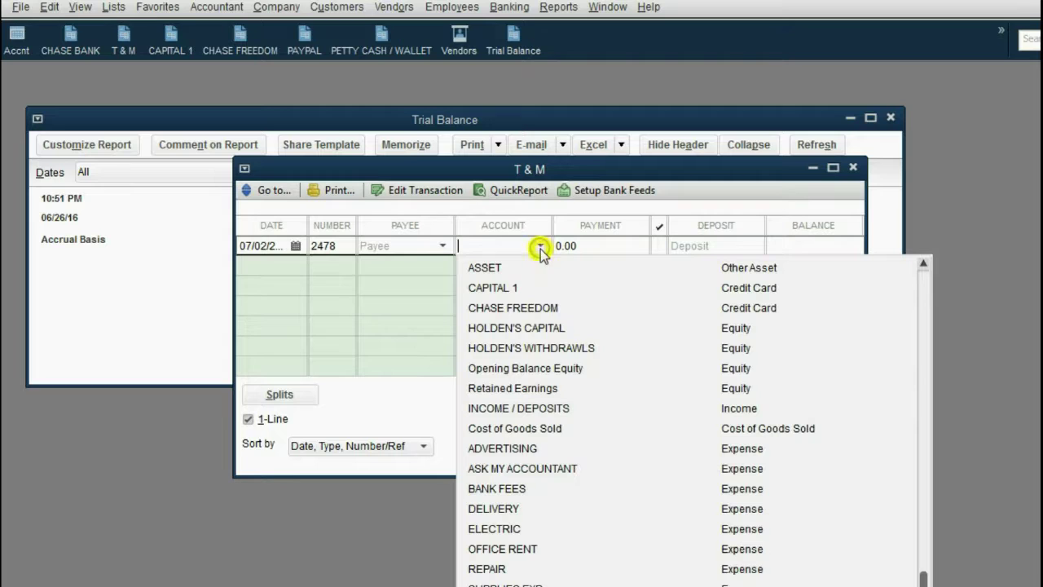
left_click(624, 416)
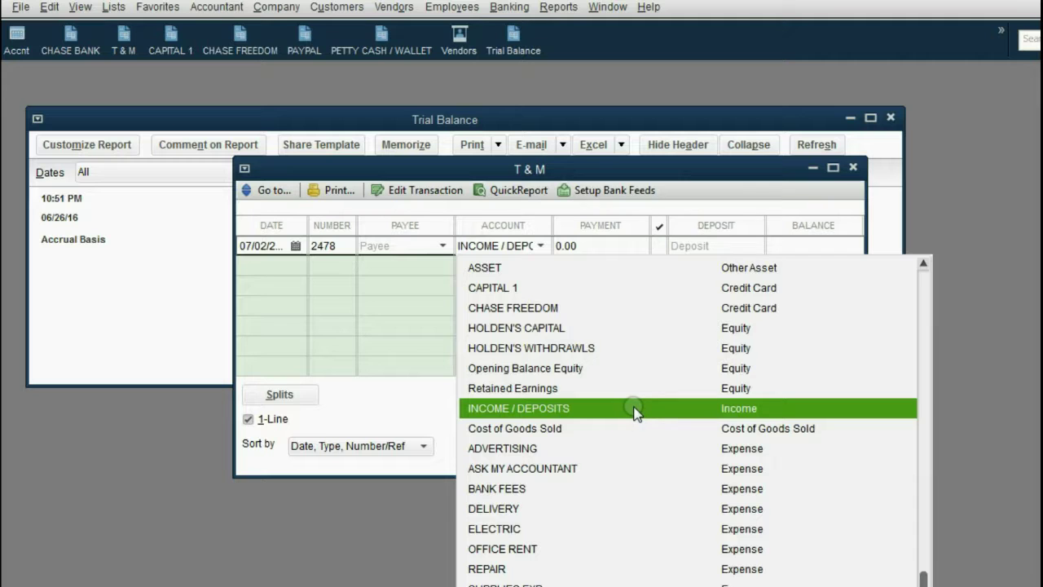
left_click(634, 411)
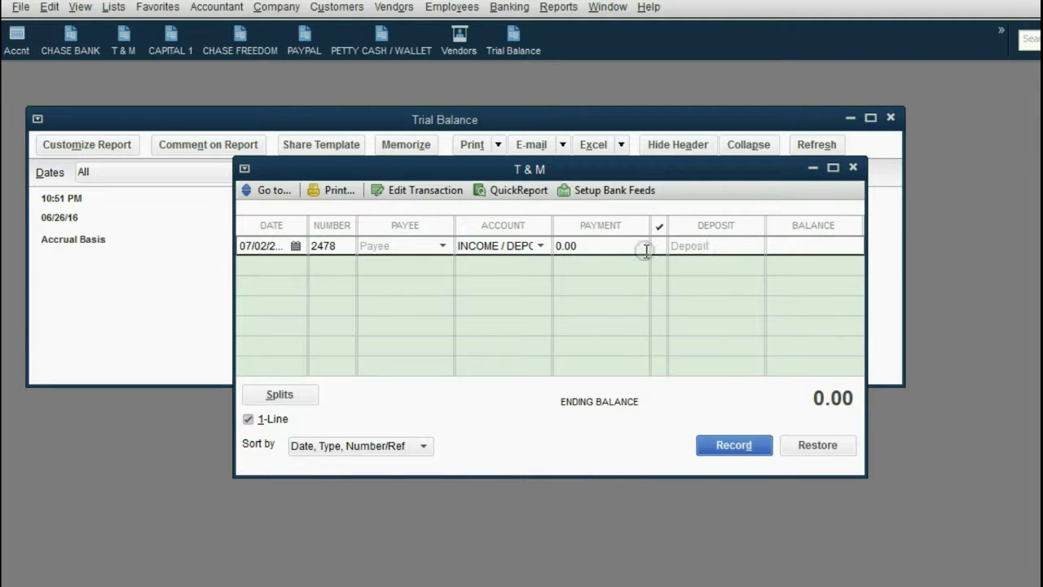
Enter 1000 as the deposit amount, not as a payment, and record the T & M transaction
left_click(617, 247)
left_click(687, 247)
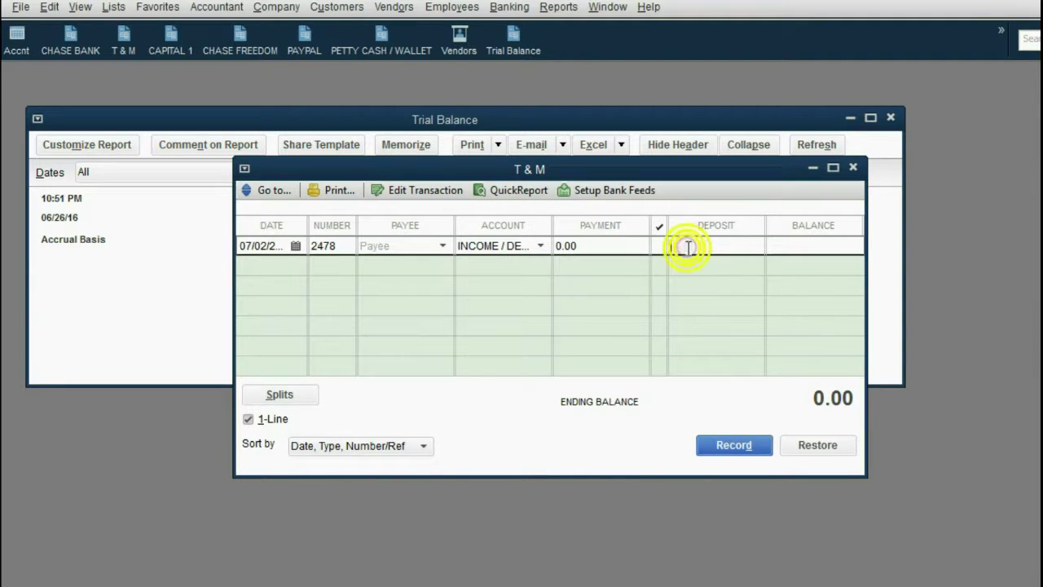
type("1000")
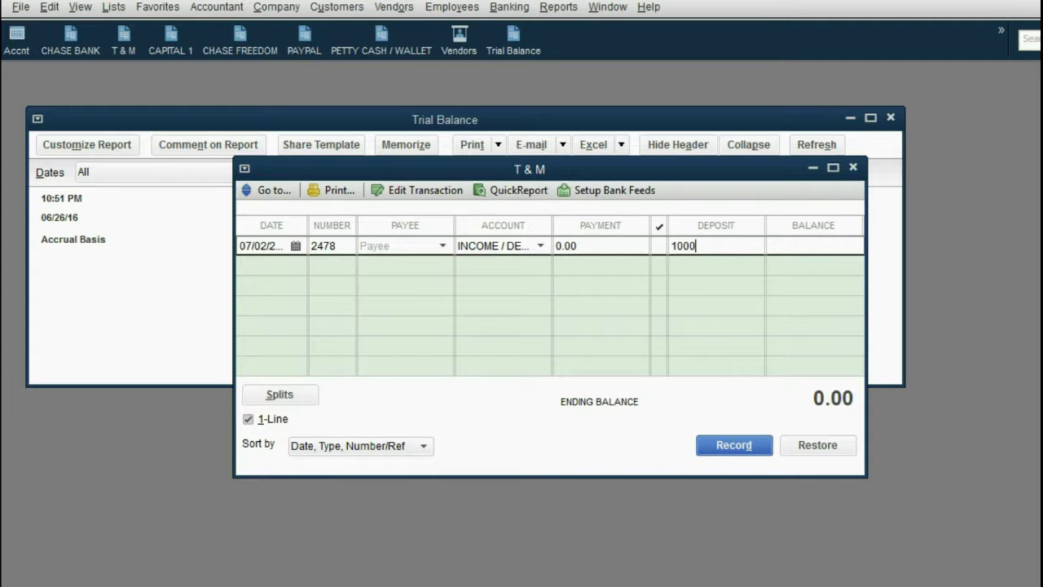
left_click(671, 245)
key("Return")
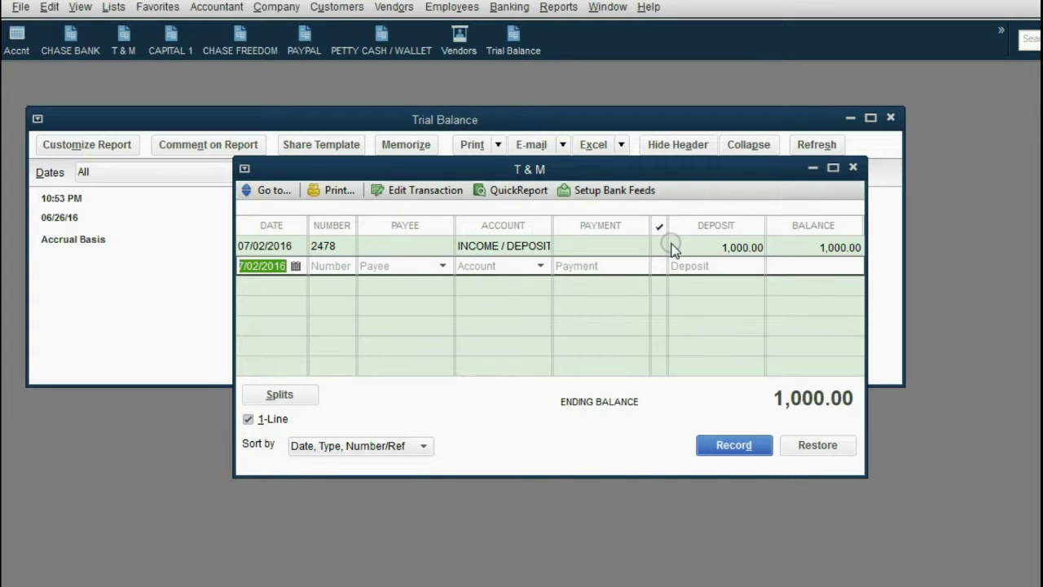
Close the T & M register and examine the CHASE BANK and T & M debits and the INCOME / DEPOSITS credit in the Trial Balance
left_click_drag(615, 170, 592, 120)
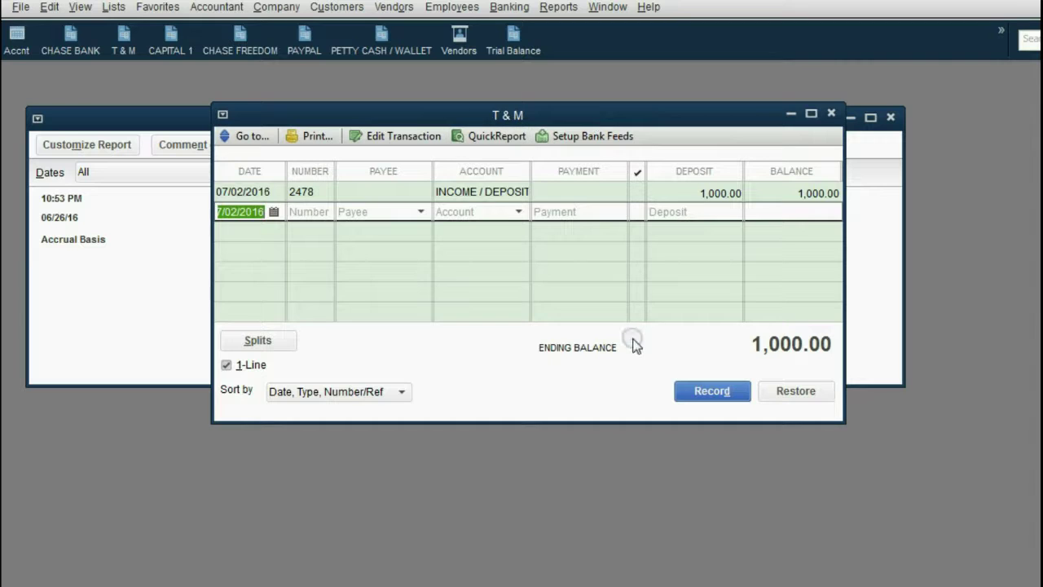
left_click(706, 395)
left_click(831, 113)
left_click(773, 321)
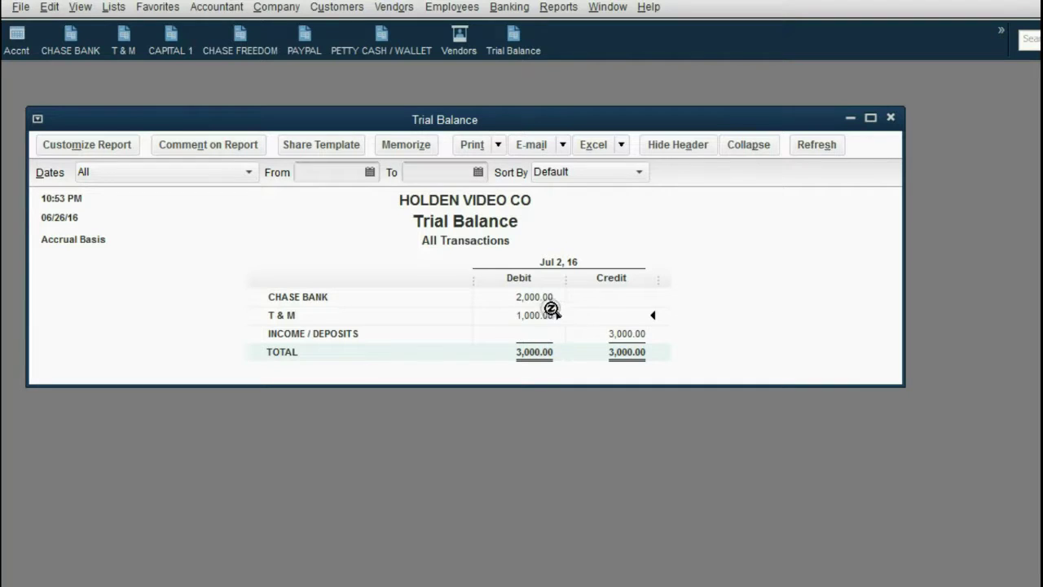
left_click(535, 300)
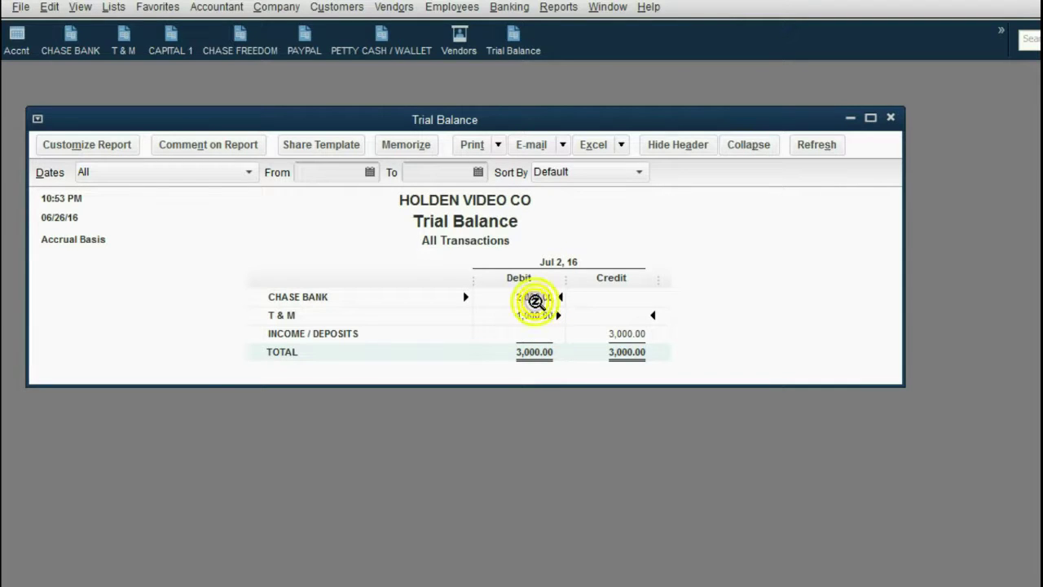
left_click(533, 318)
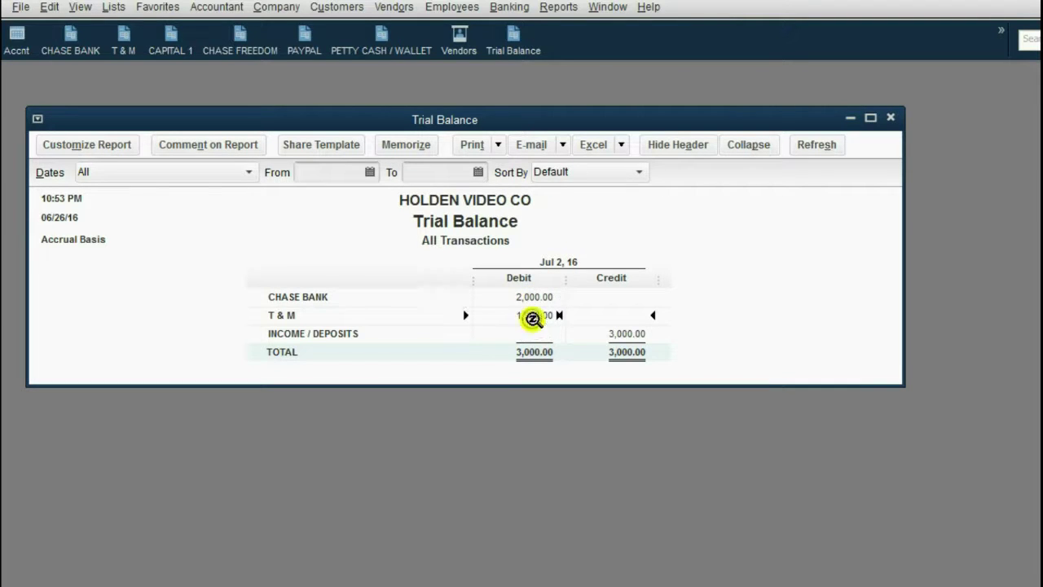
left_click(550, 389)
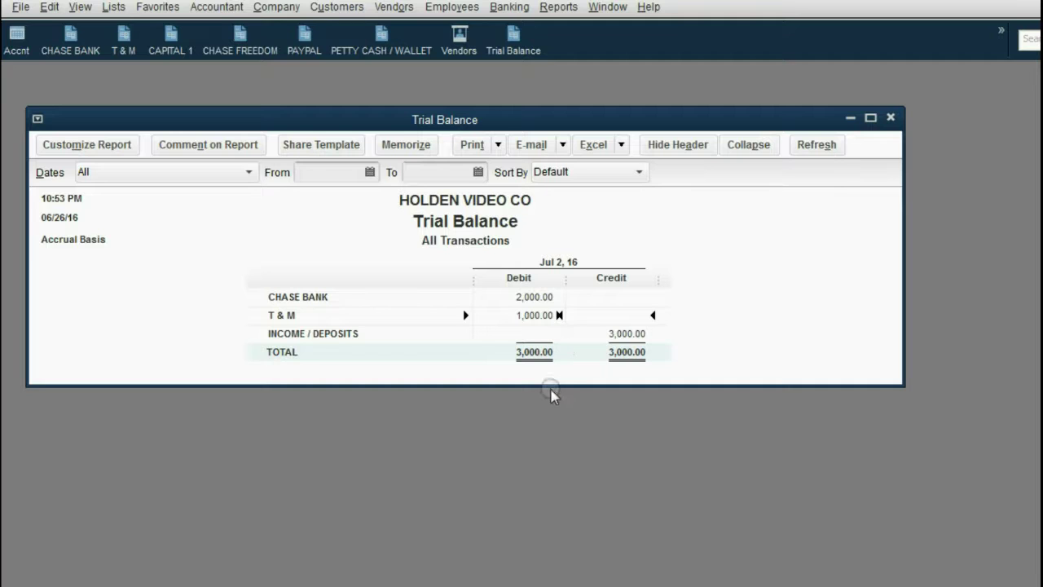
left_click(345, 335)
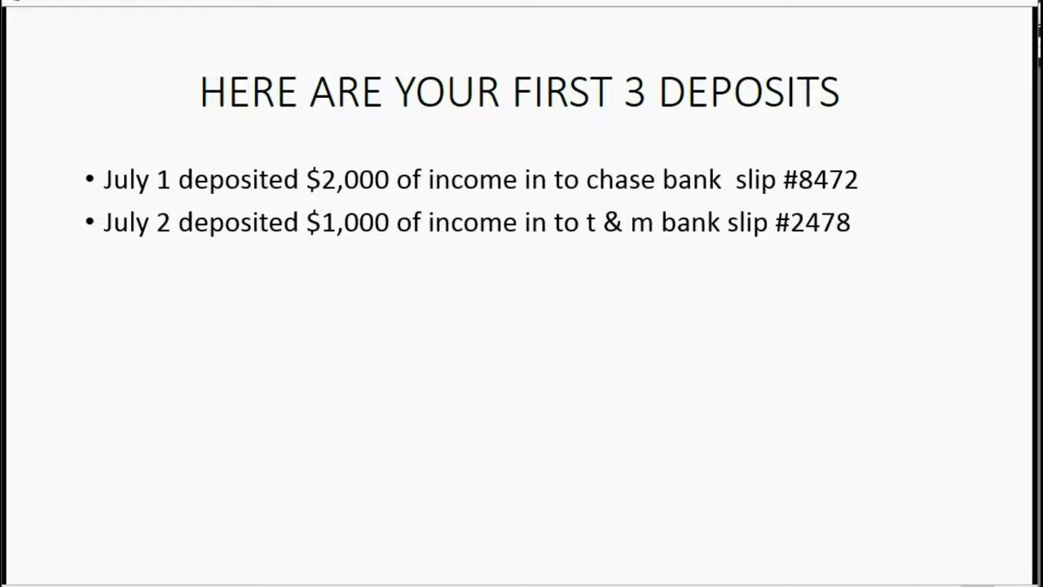
Reveal the third deposit's details on the presentation slide, return to QuickBooks and open the CHASE BANK register
left_click(865, 580)
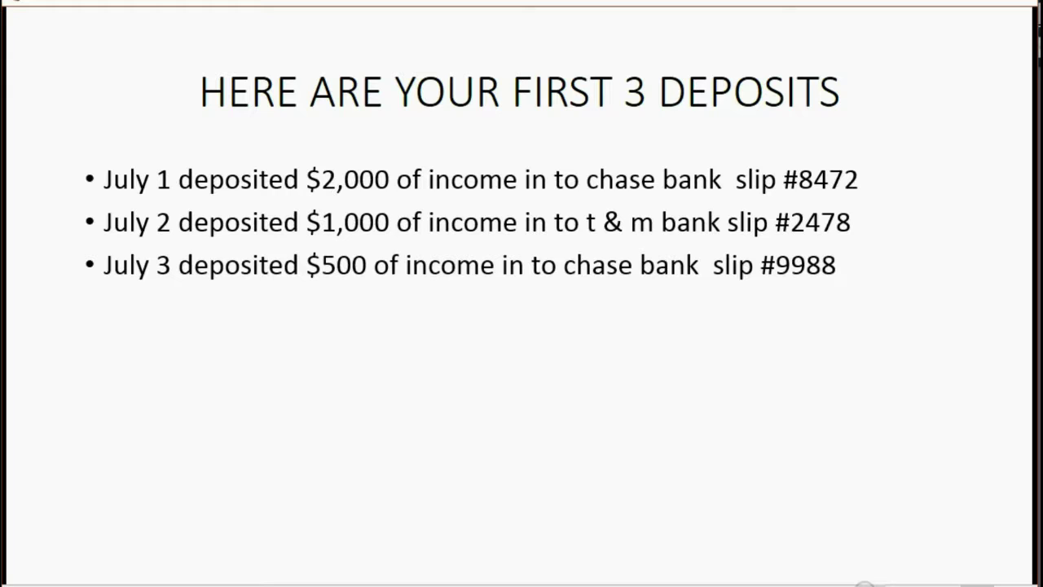
left_click(937, 4)
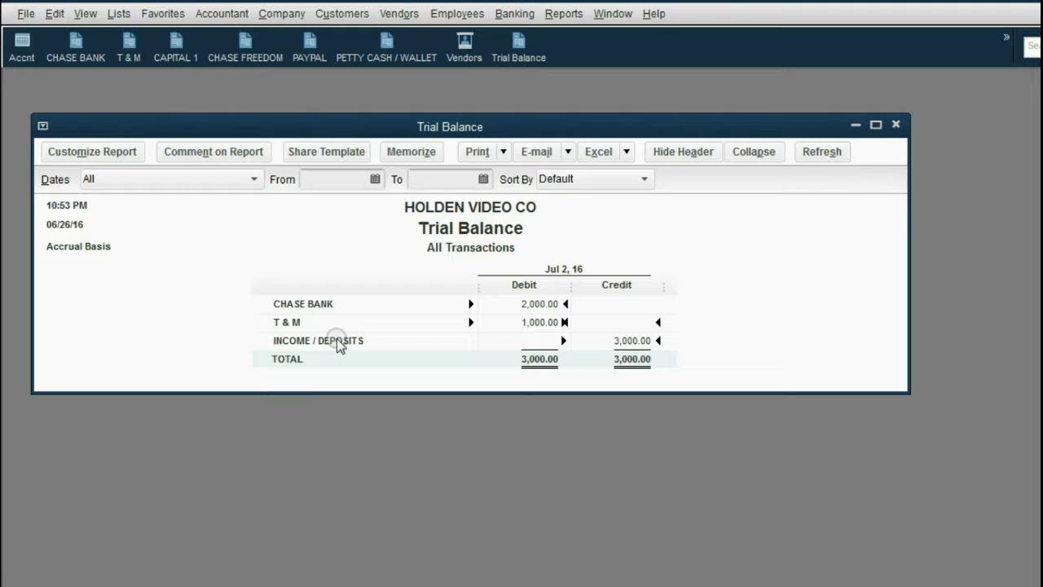
left_click(634, 342)
left_click(75, 49)
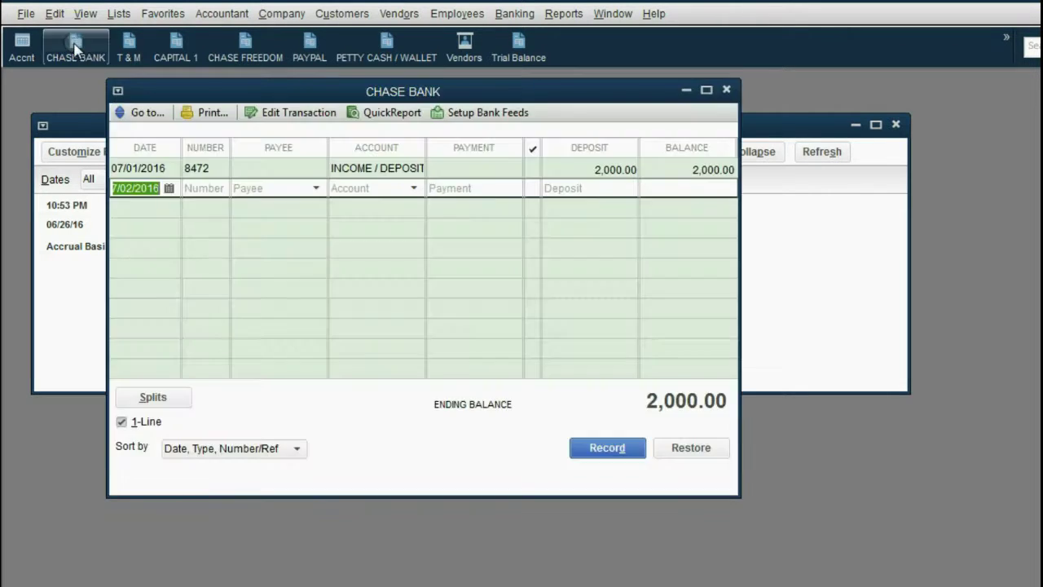
Date the new CHASE BANK transaction 07/03/2016 and number it 9988, leaving the payee blank
left_click(168, 188)
left_click(138, 288)
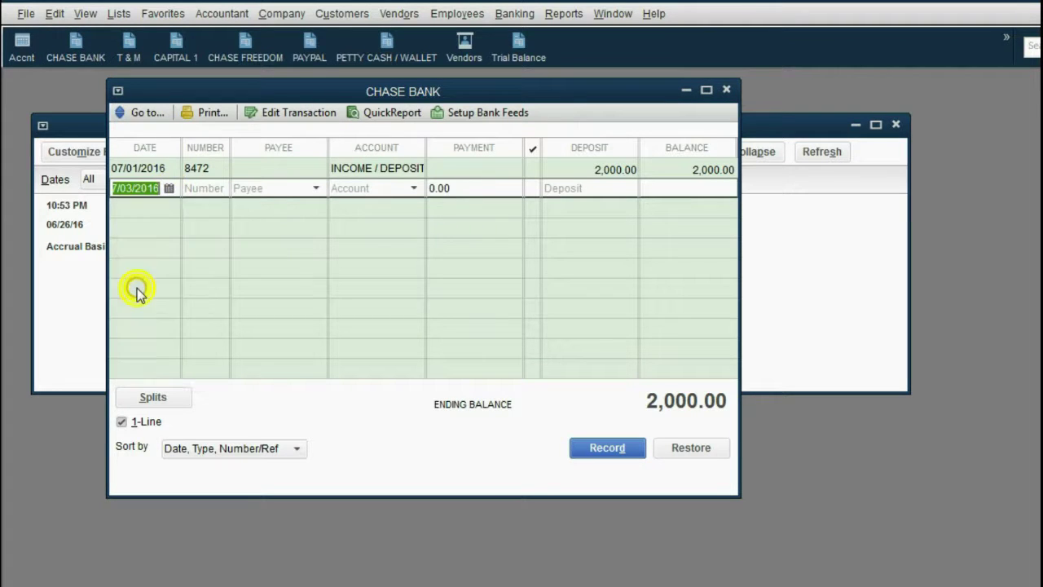
left_click(189, 187)
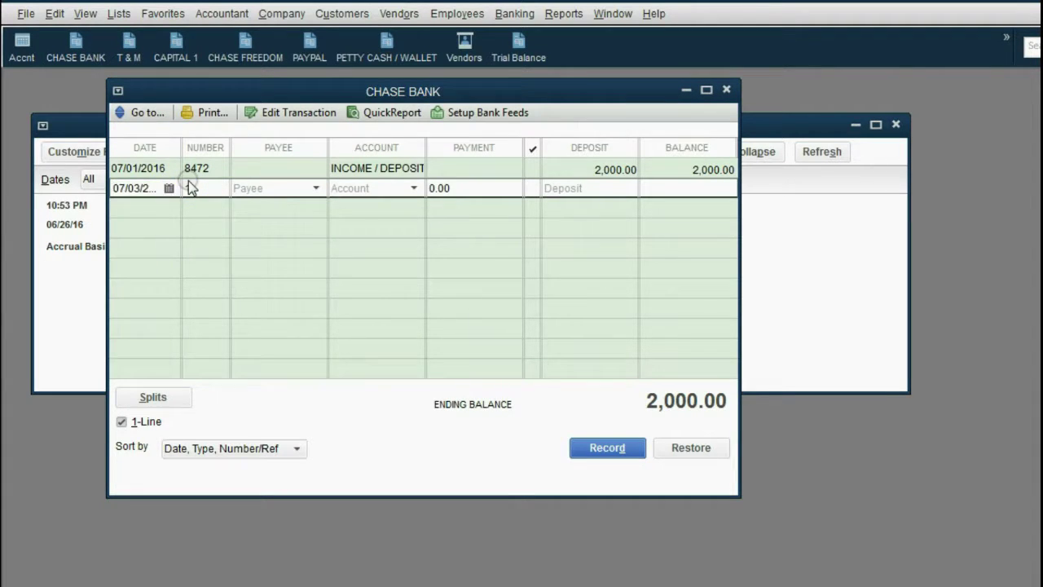
type("9988")
left_click(316, 189)
left_click(316, 188)
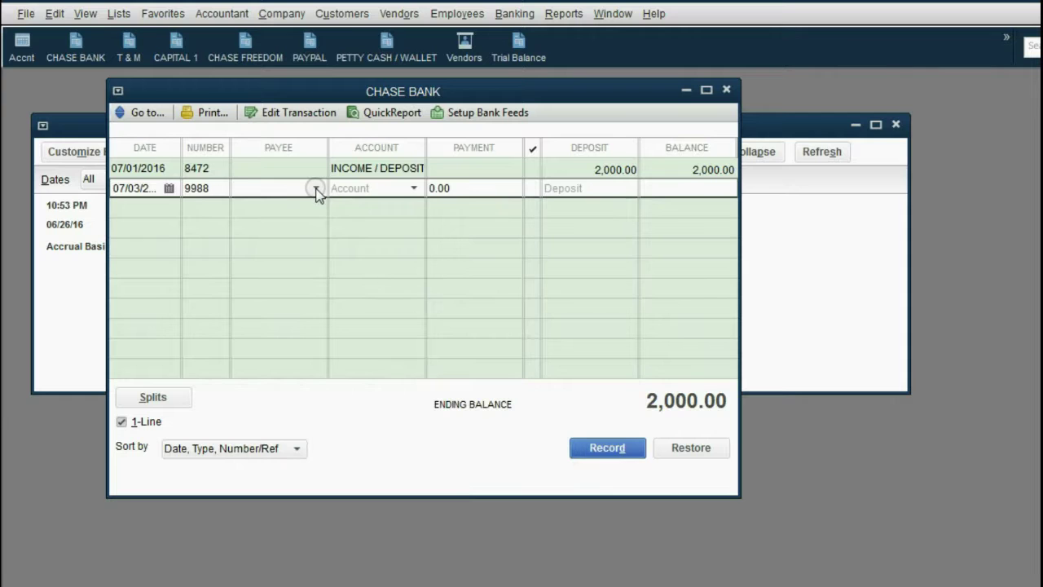
Assign transaction 9988 to the INCOME / DEPOSITS account and record it with a deposit amount of 500
left_click(414, 188)
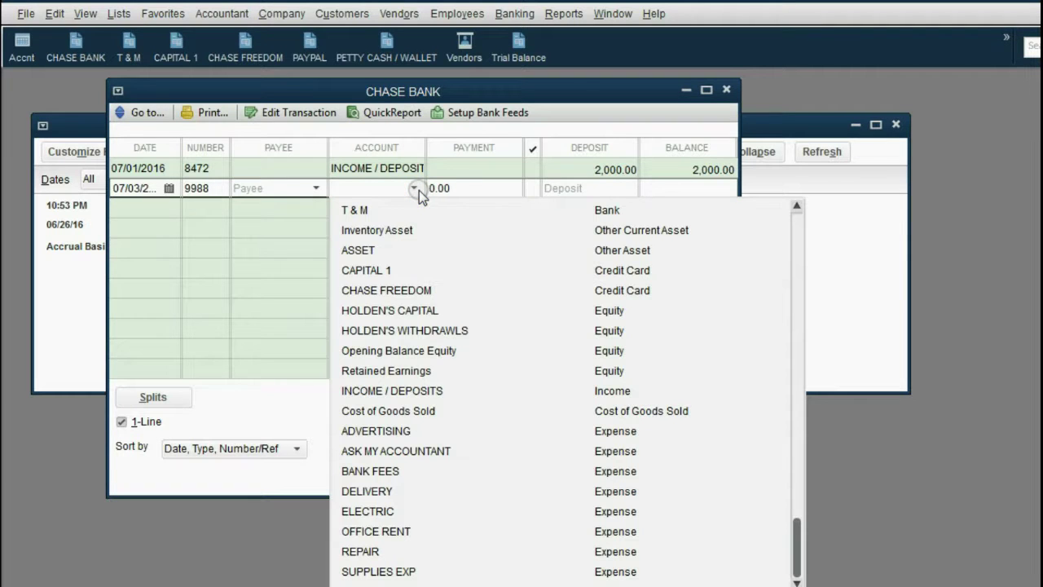
left_click(415, 391)
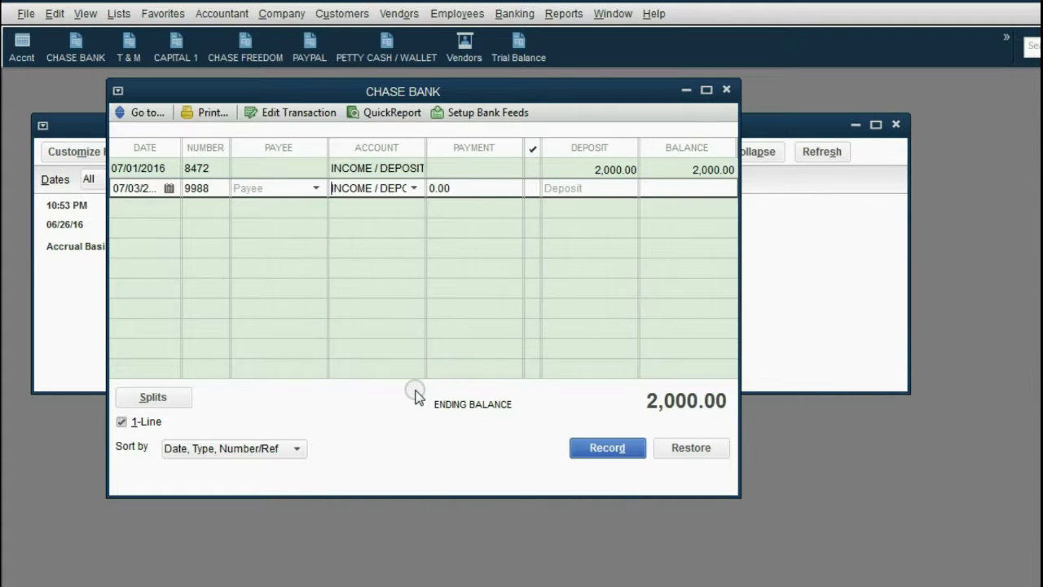
left_click(575, 185)
type("5")
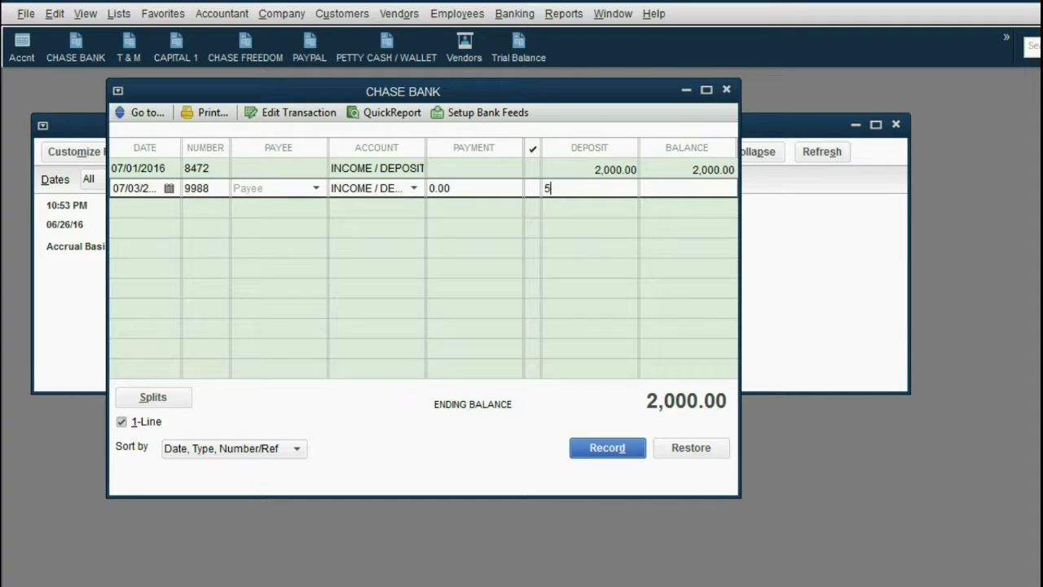
type("00")
key("Return")
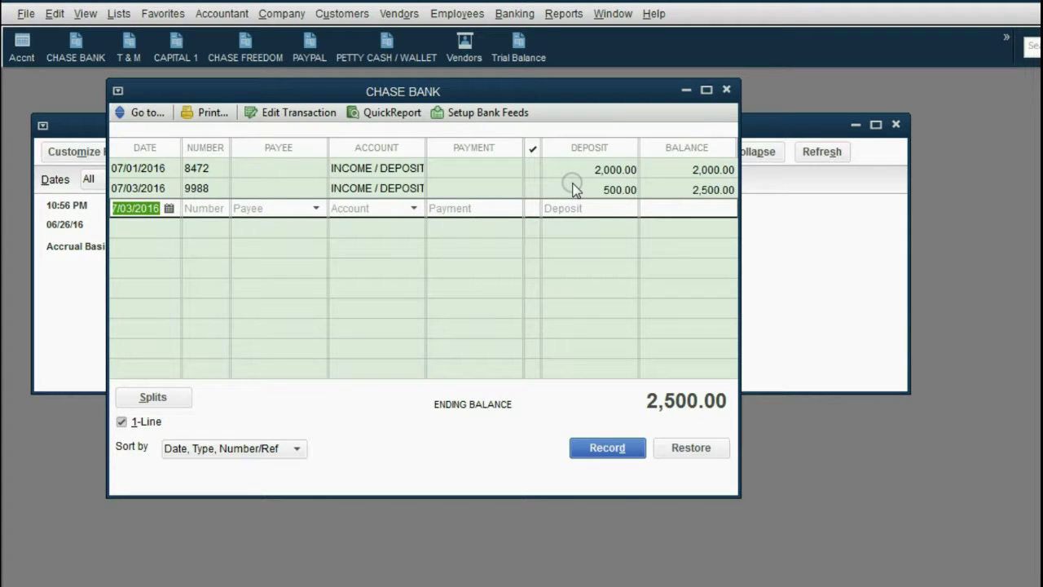
Close the CHASE BANK register and examine the updated CHASE BANK debit and INCOME / DEPOSITS credit in the Trial Balance report
left_click(601, 417)
left_click(726, 90)
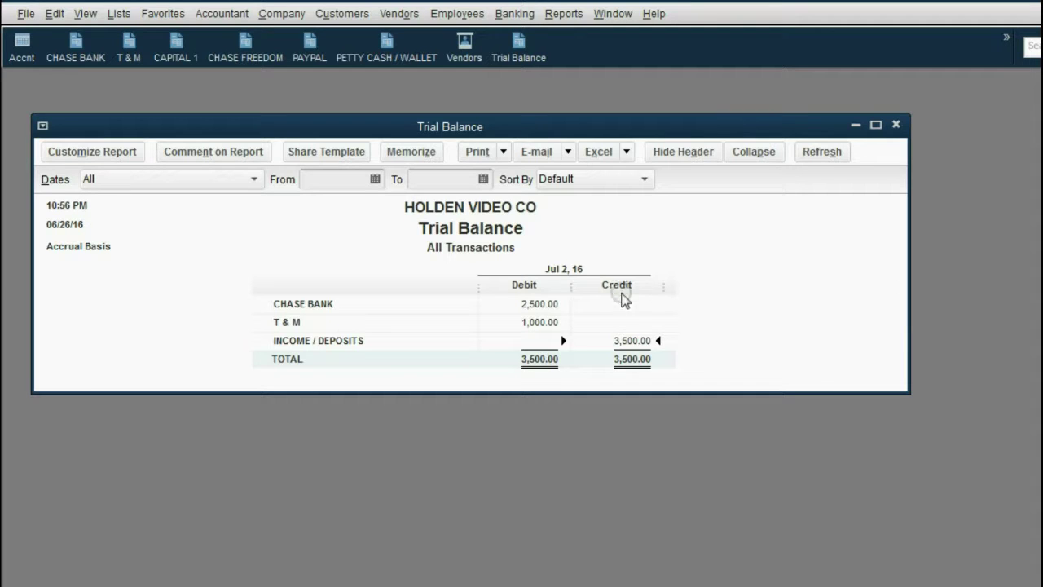
left_click(546, 306)
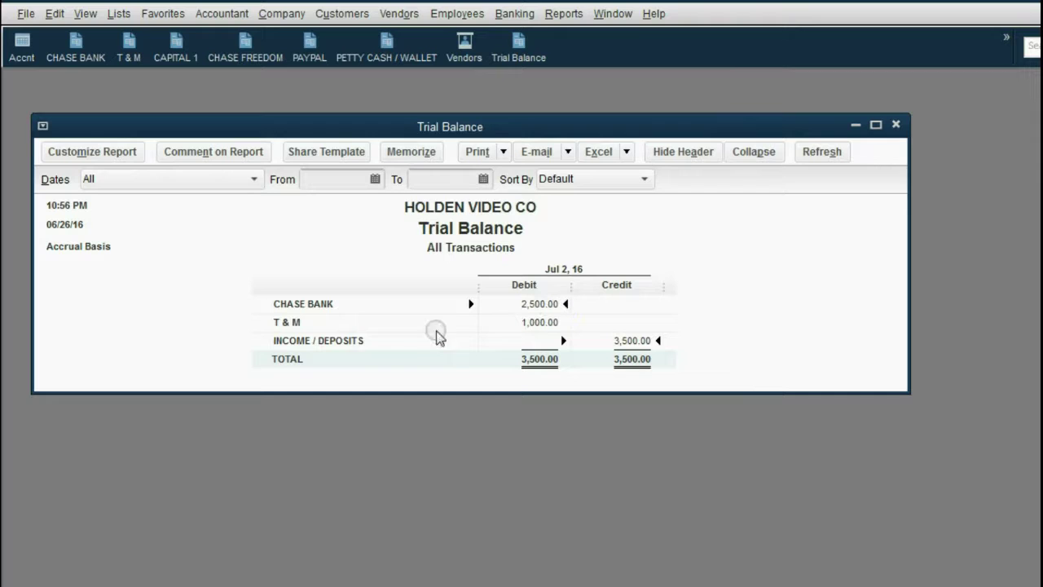
Show the presentation slide about changing any transaction, return to QuickBooks and open the T & M register
left_click(989, 487)
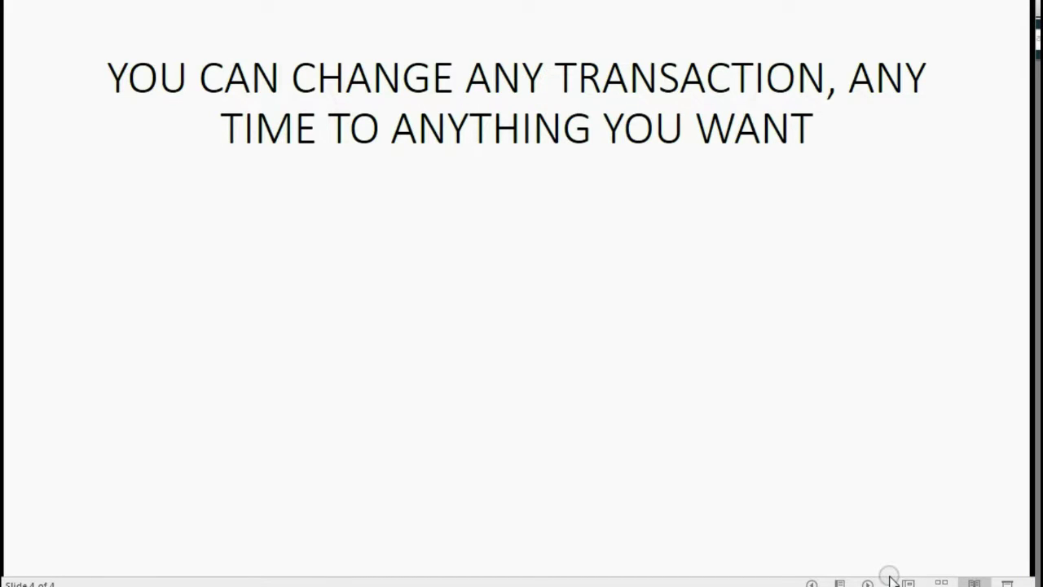
left_click(866, 583)
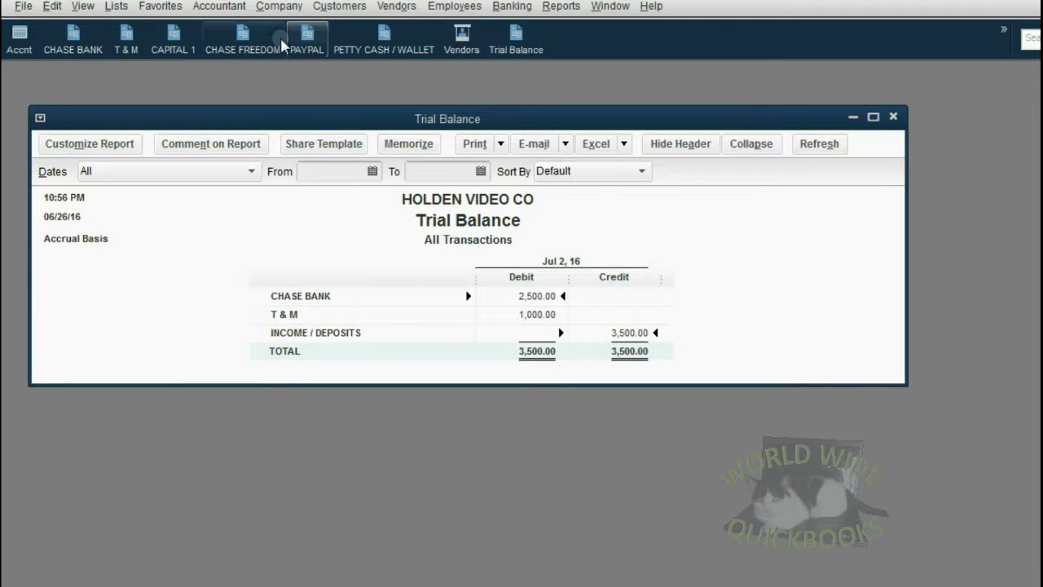
left_click(128, 39)
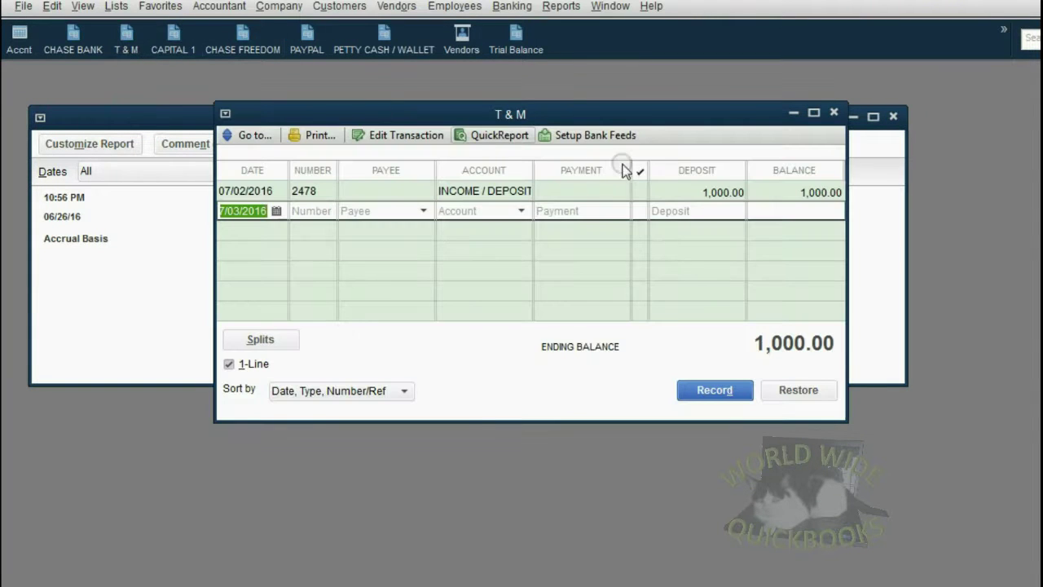
Change the deposit amount of T & M transaction 2478 to 5000000 and record the change
left_click(668, 185)
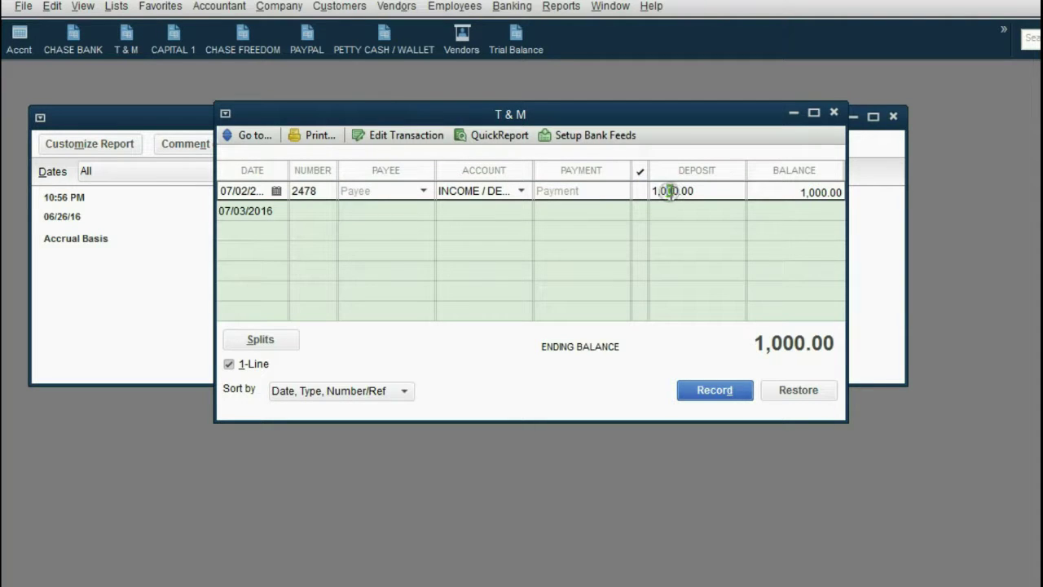
left_click_drag(698, 190, 649, 189)
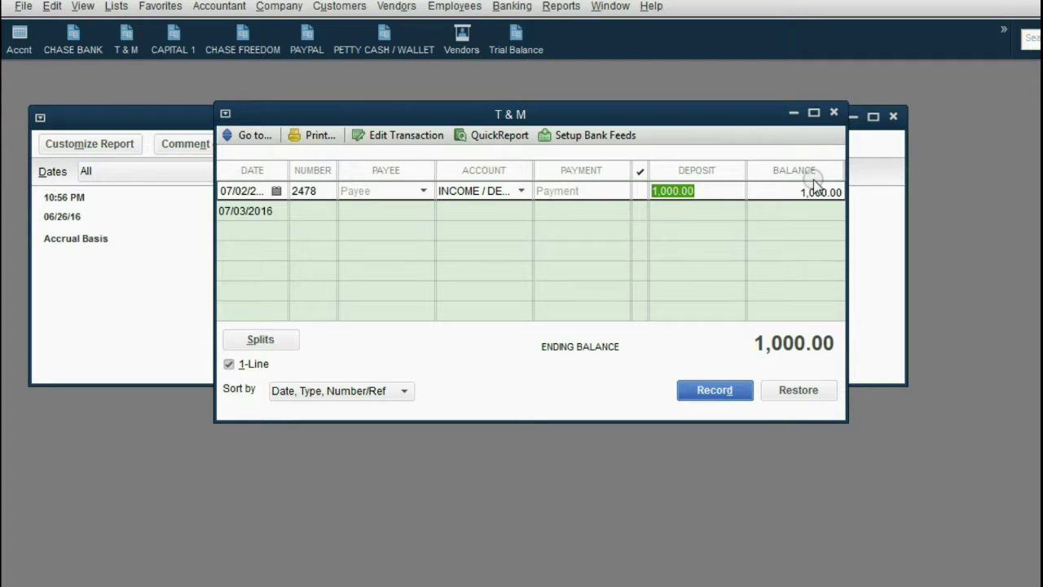
type("5000000")
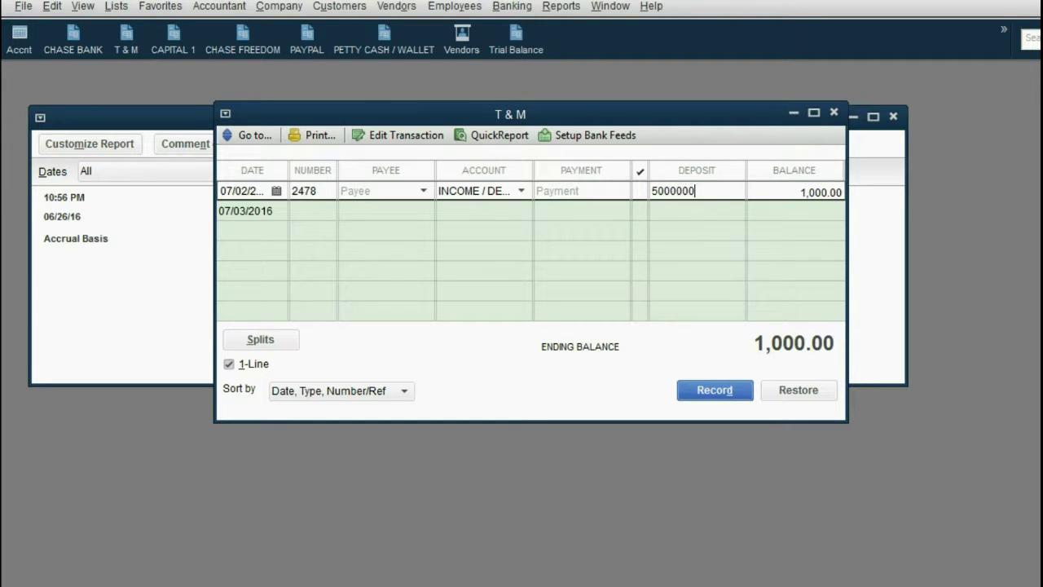
left_click(815, 182)
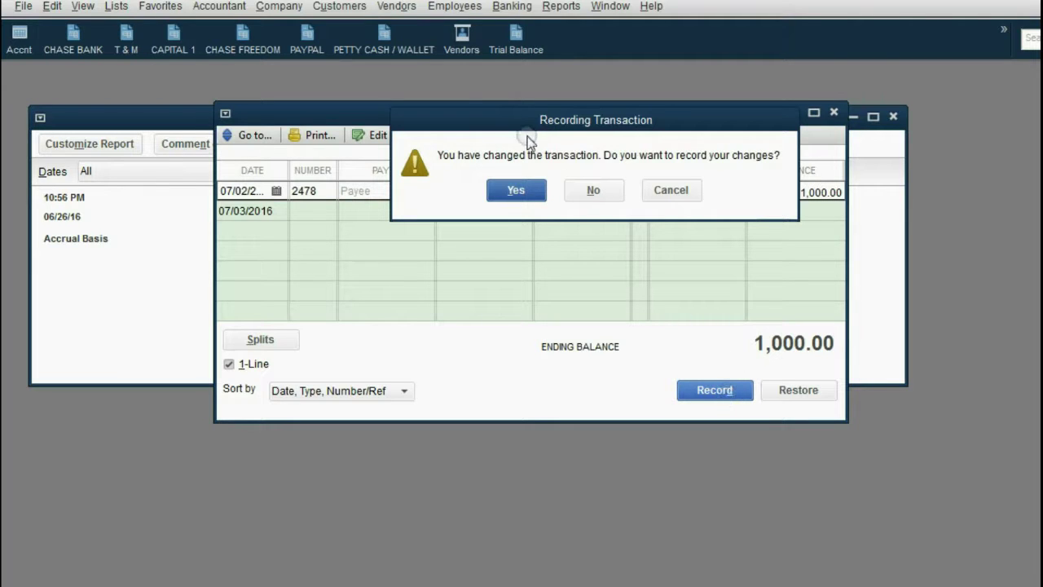
left_click_drag(527, 119, 423, 94)
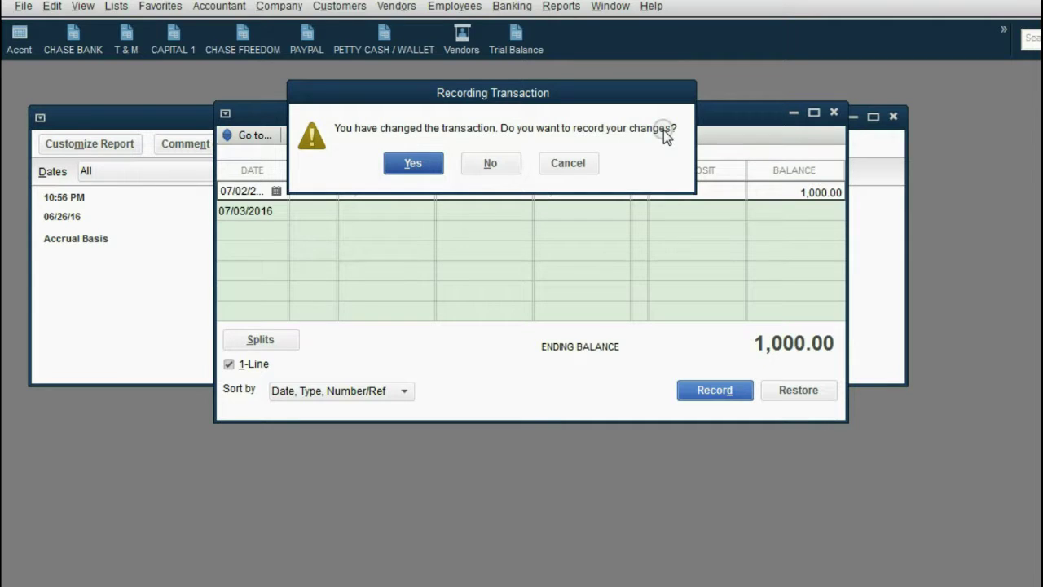
left_click(412, 163)
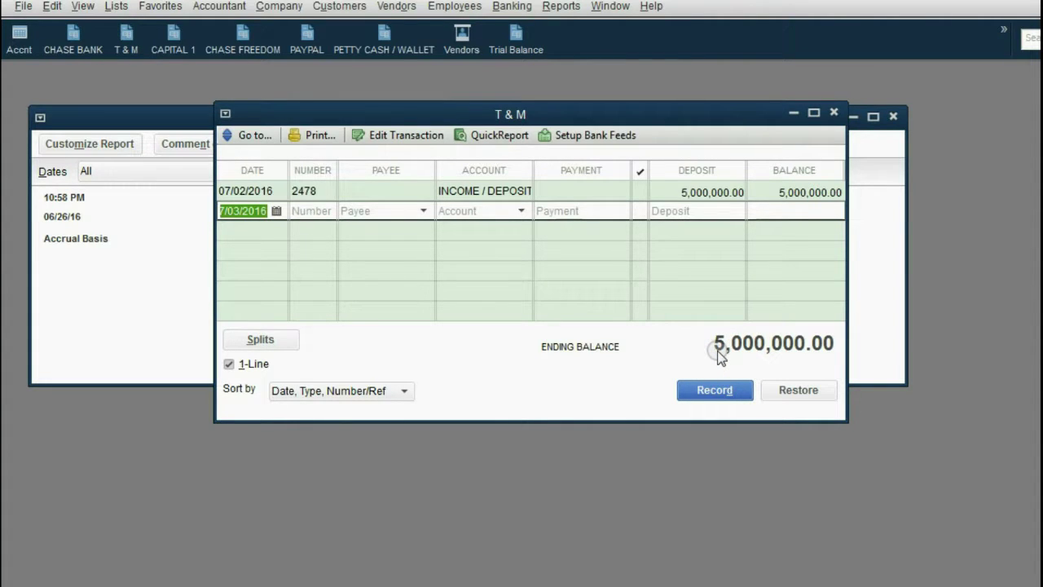
Close the T & M register and examine how the edited deposit affects the Trial Balance report
left_click(833, 113)
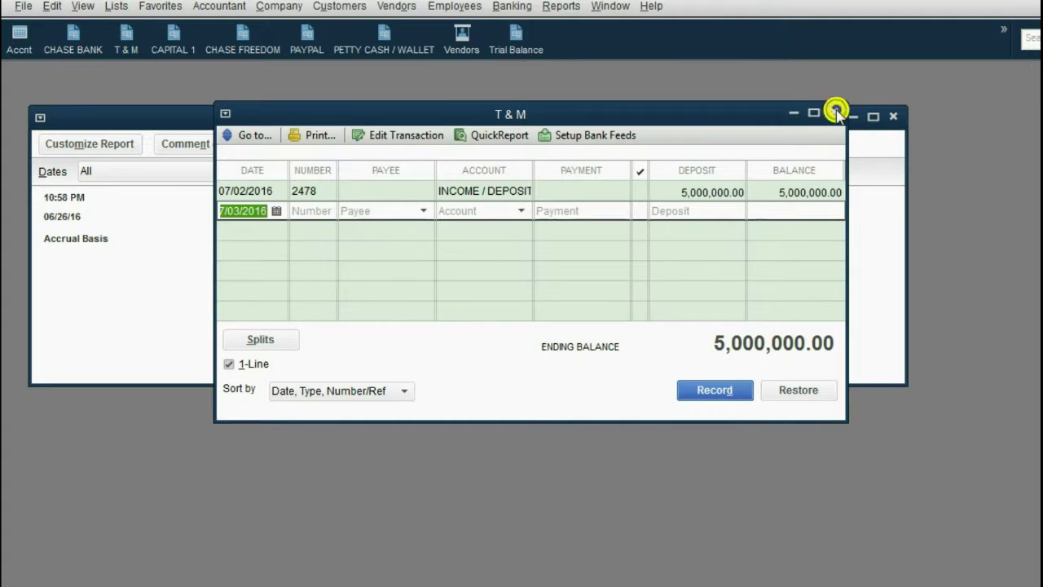
left_click(774, 238)
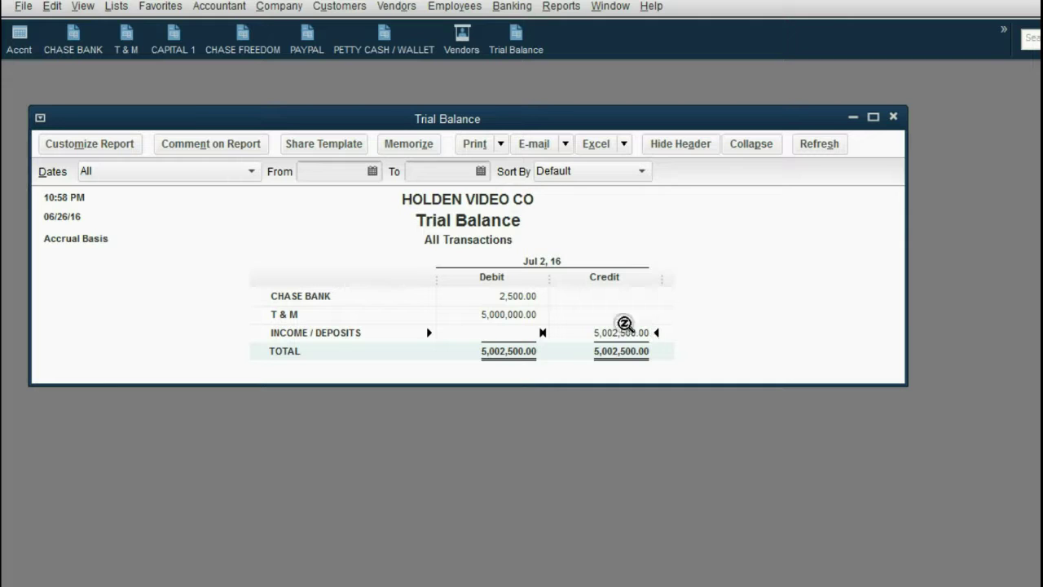
Set the deposit amount of T & M transaction 2478 to 500, record the change and close the register
left_click(128, 39)
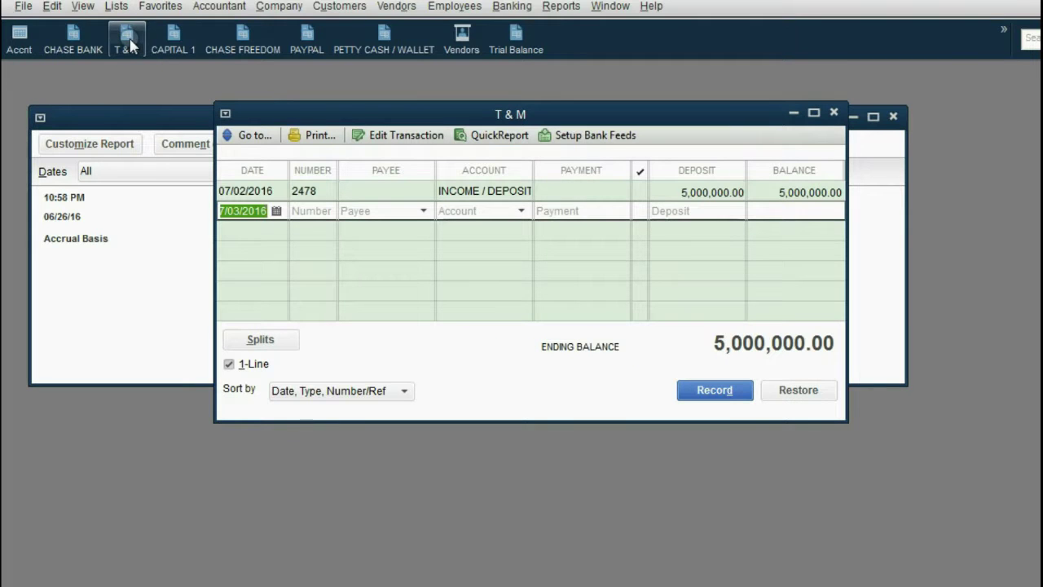
left_click(668, 190)
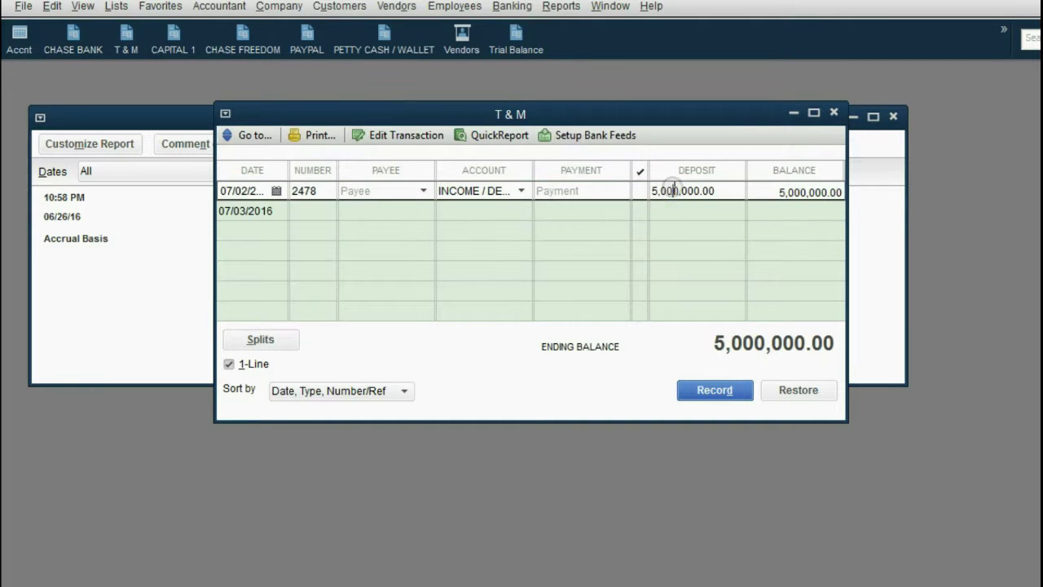
left_click_drag(717, 190, 641, 189)
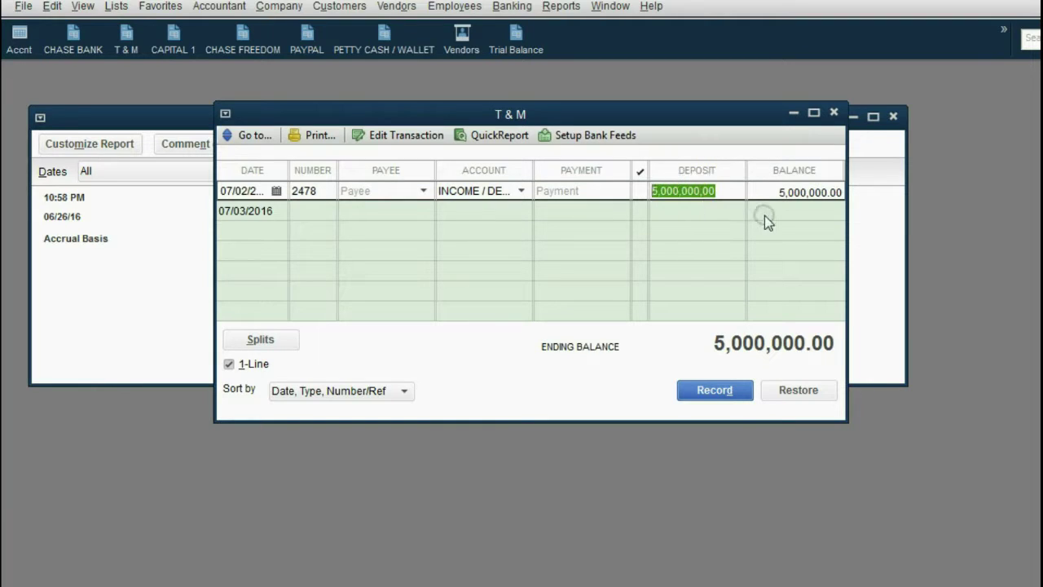
type("500")
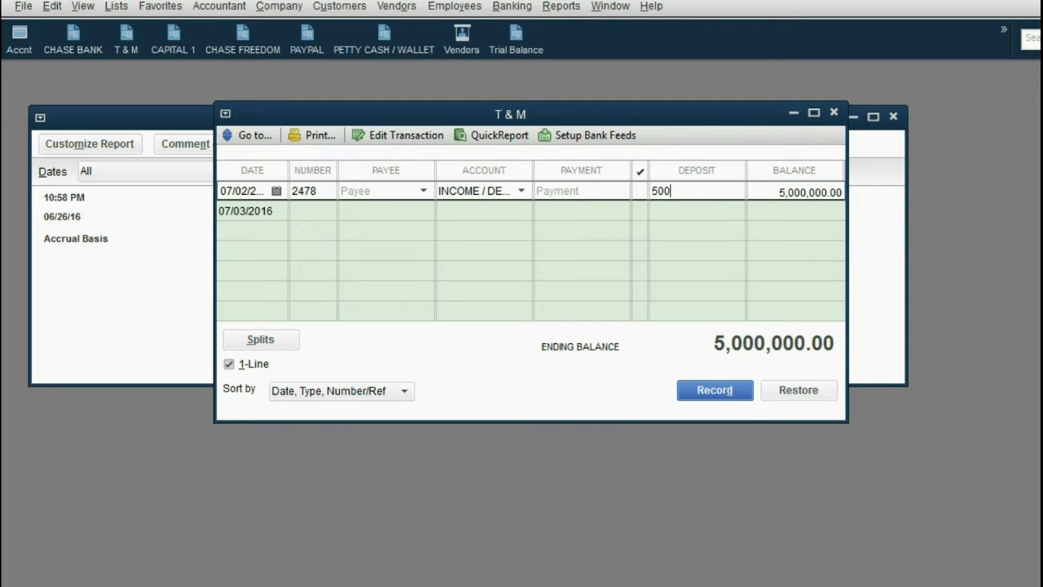
left_click(714, 389)
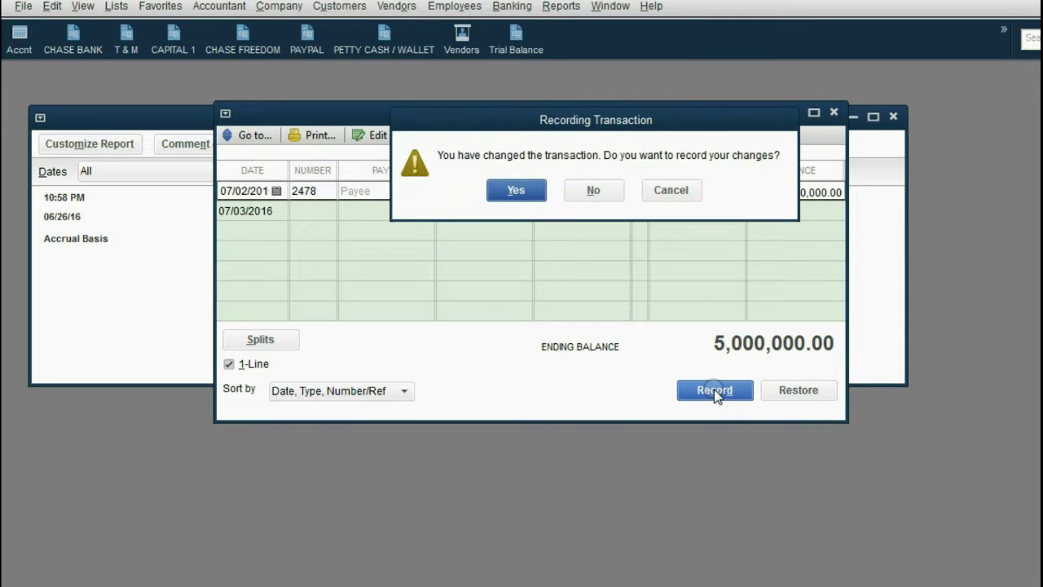
left_click_drag(560, 124, 415, 174)
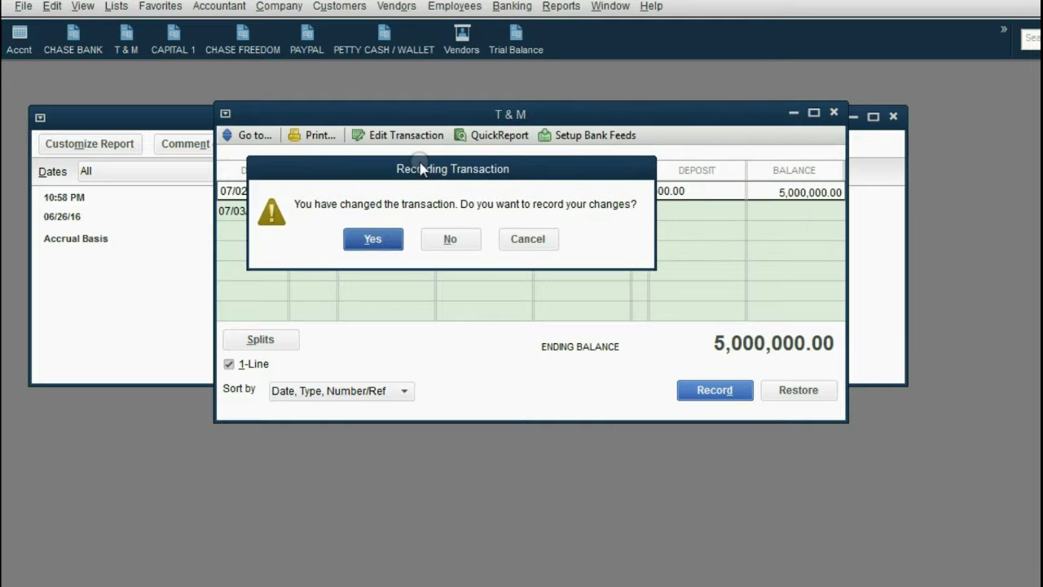
left_click(380, 237)
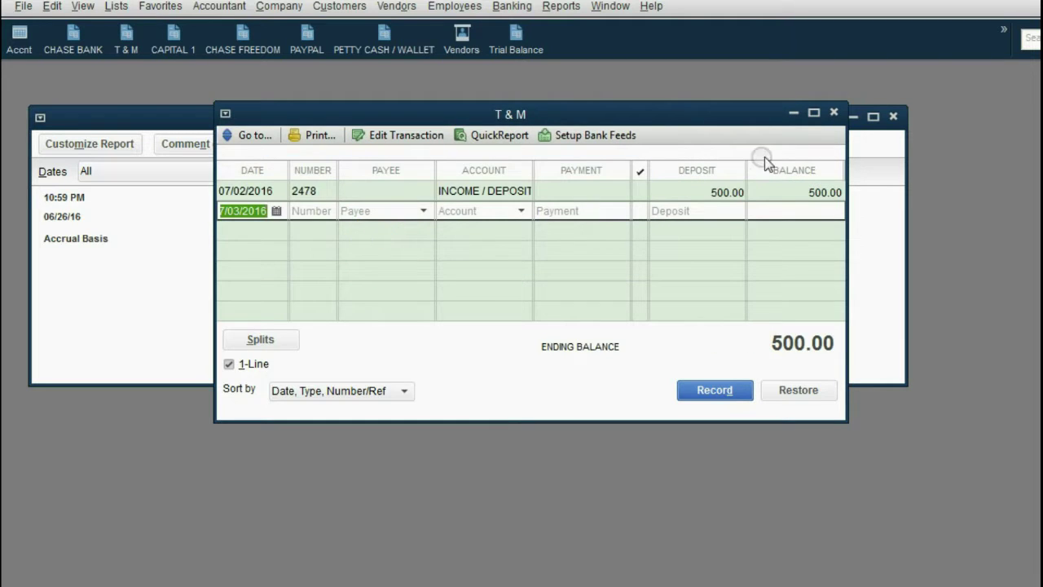
left_click(832, 112)
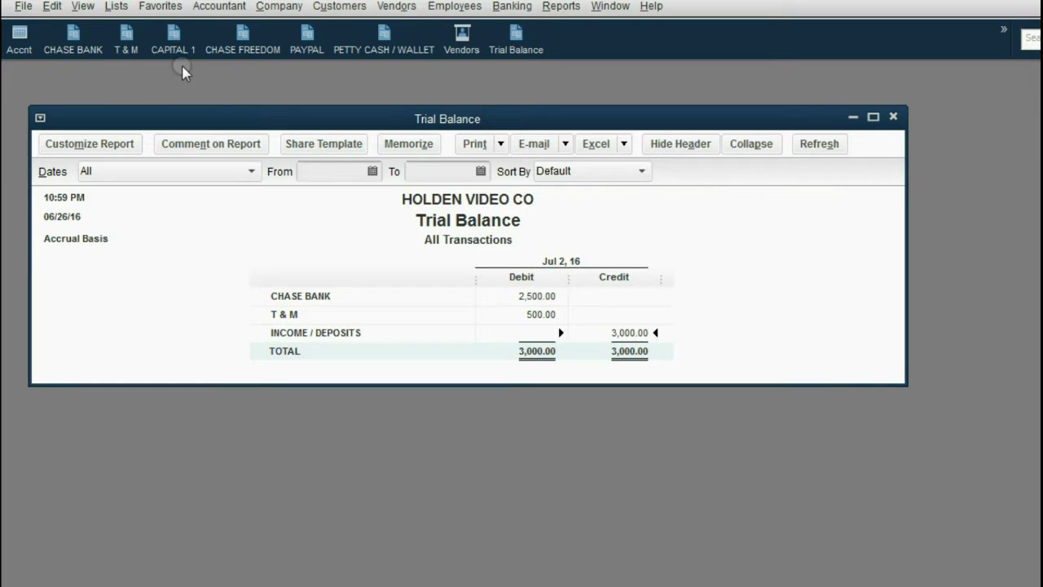
Reopen the T & M register, inspect the account selection of transaction 2478 and return to the Trial Balance report
left_click(124, 49)
left_click(518, 191)
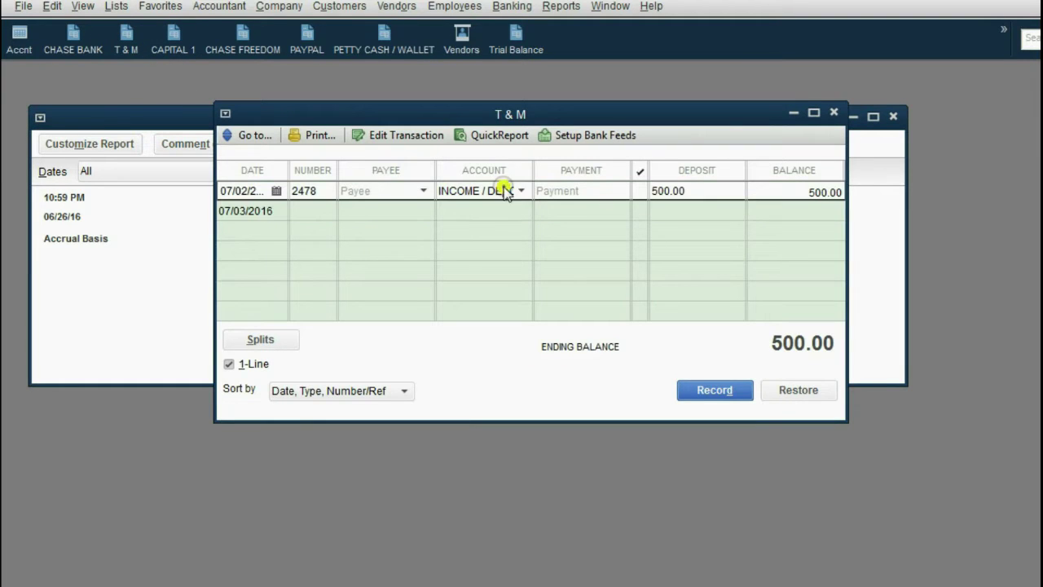
left_click(521, 191)
left_click(521, 191)
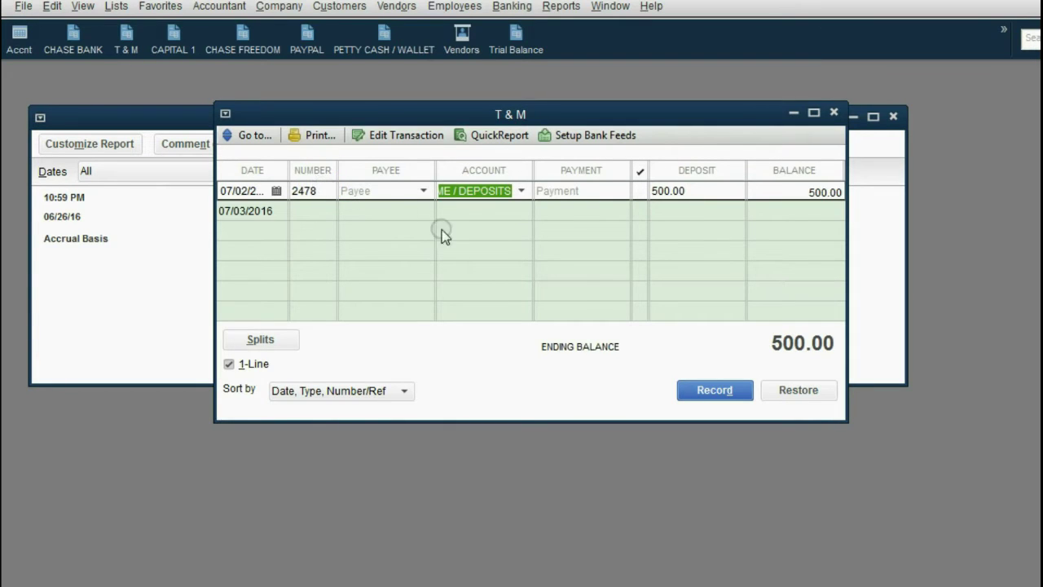
left_click(834, 113)
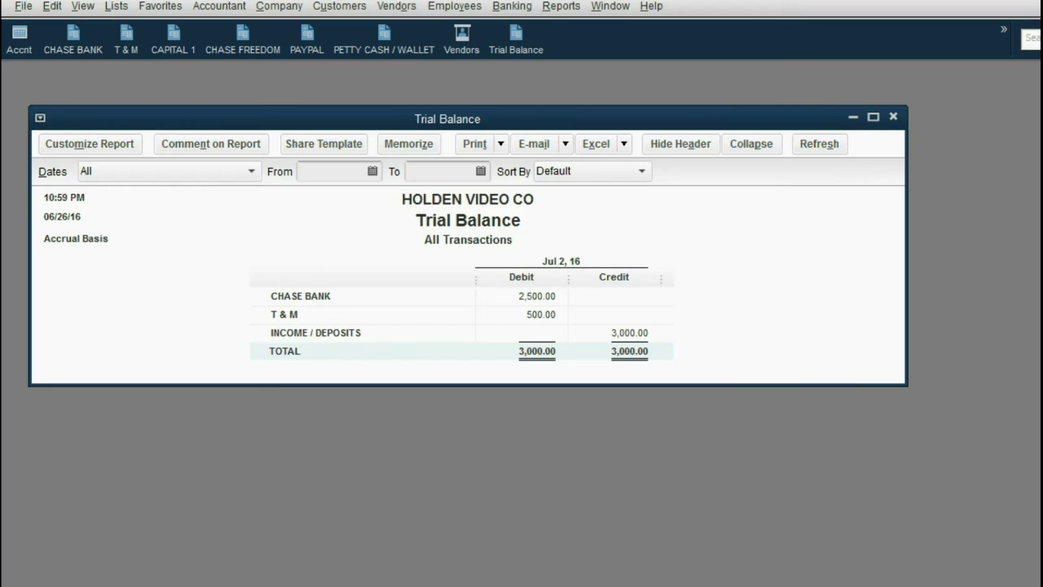